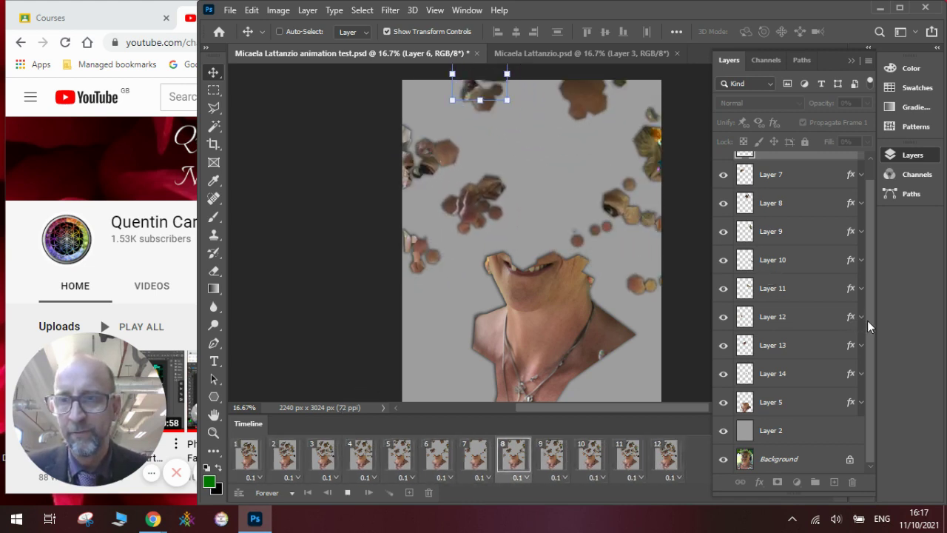
# - Stop playback, step through frames 1–8, and return to frame 1
pyautogui.scroll(1, 869, 294)
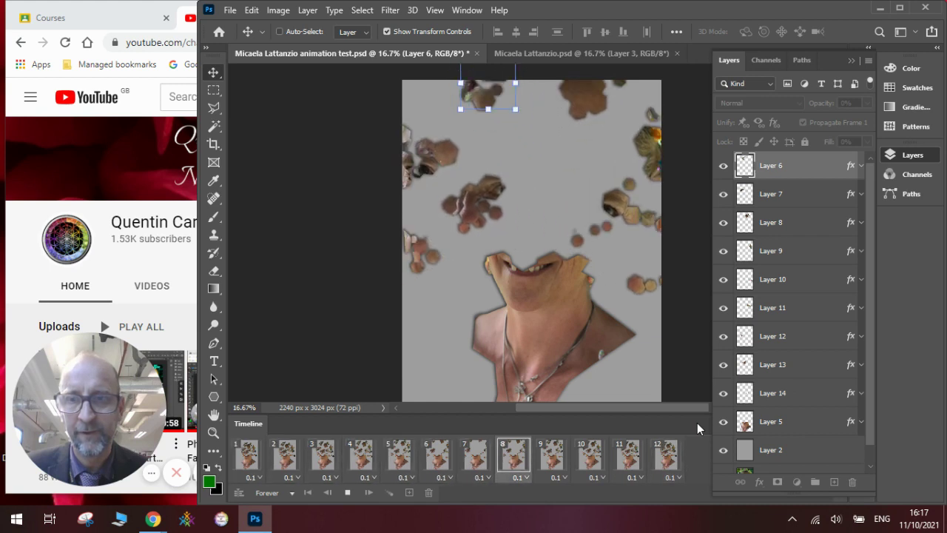
pyautogui.click(347, 493)
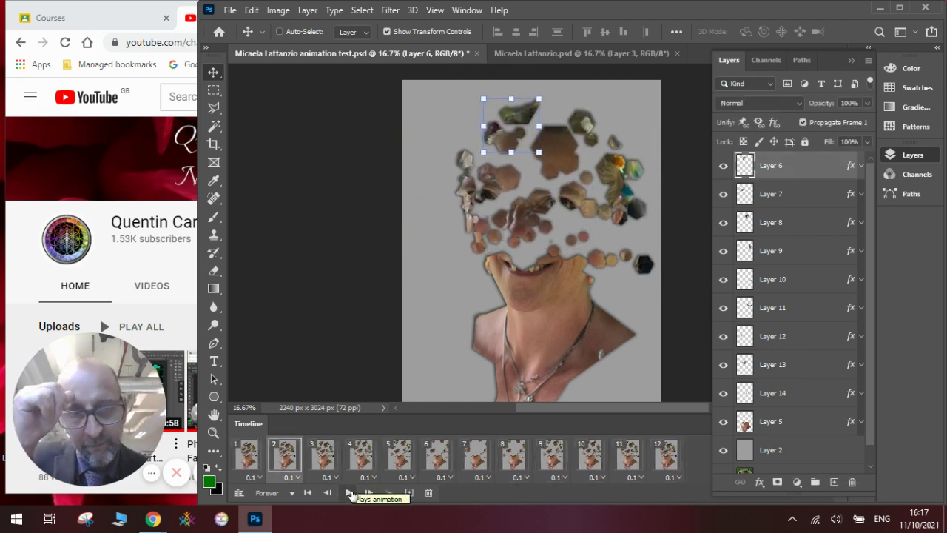
pyautogui.click(242, 467)
pyautogui.click(275, 466)
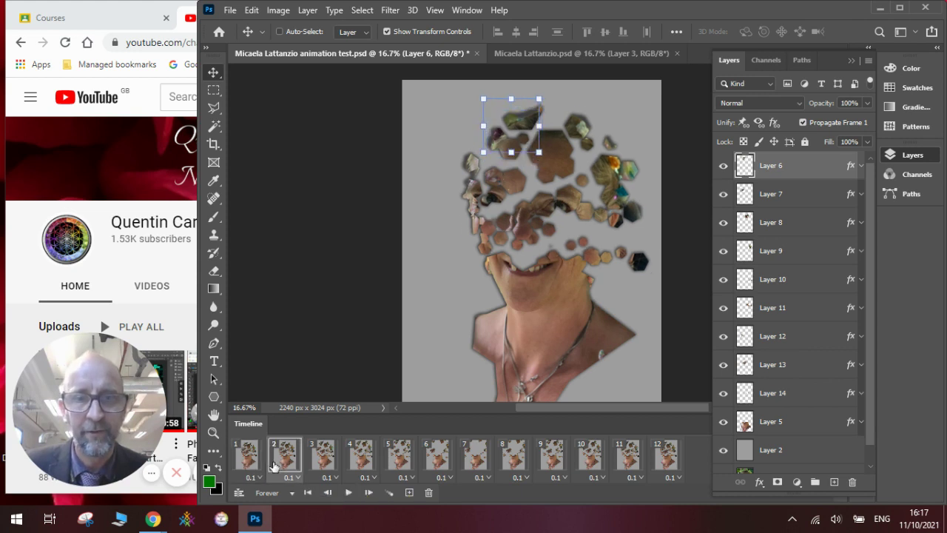
pyautogui.click(314, 463)
pyautogui.click(353, 461)
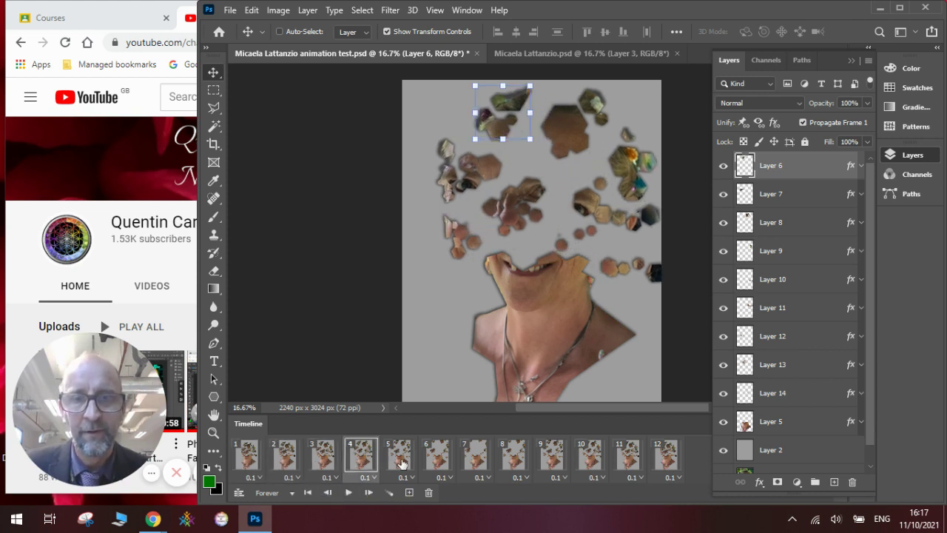
pyautogui.click(402, 464)
pyautogui.click(427, 462)
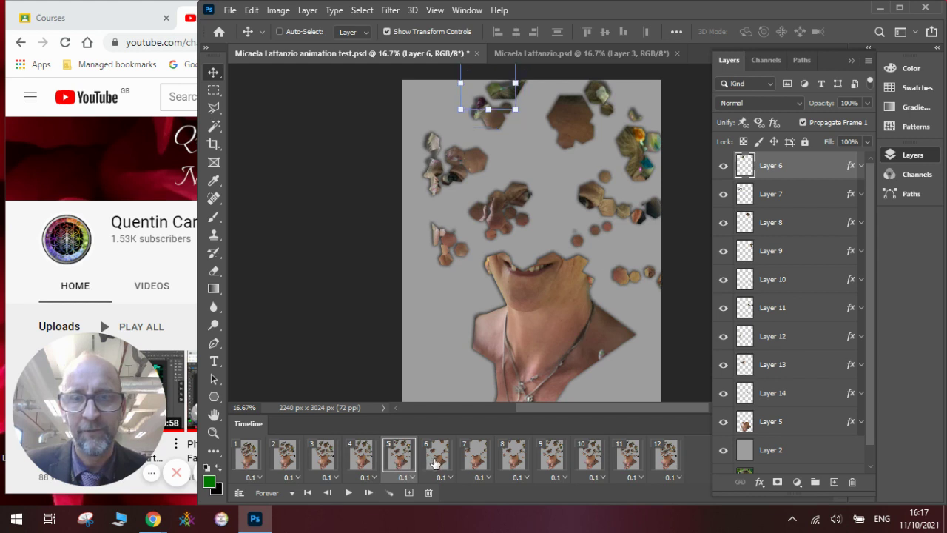
pyautogui.click(475, 463)
pyautogui.click(515, 460)
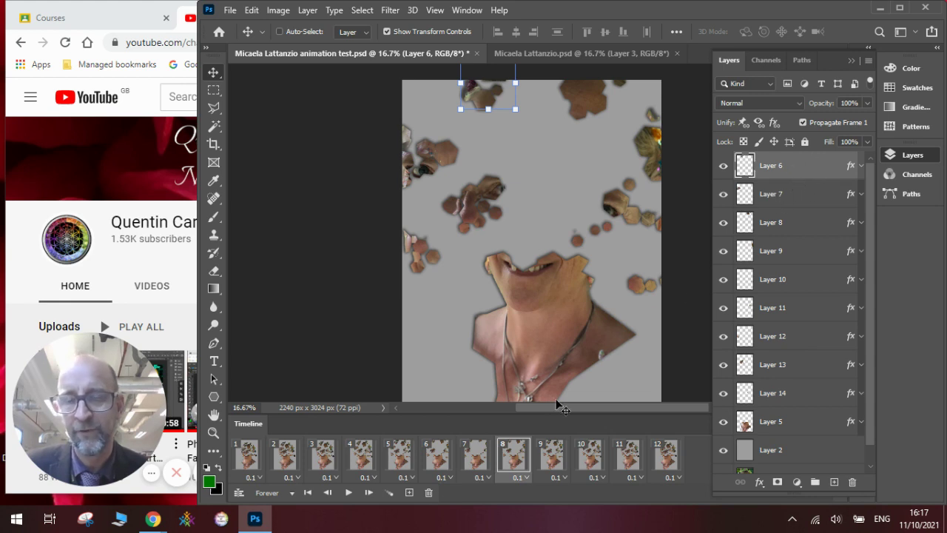
pyautogui.click(254, 462)
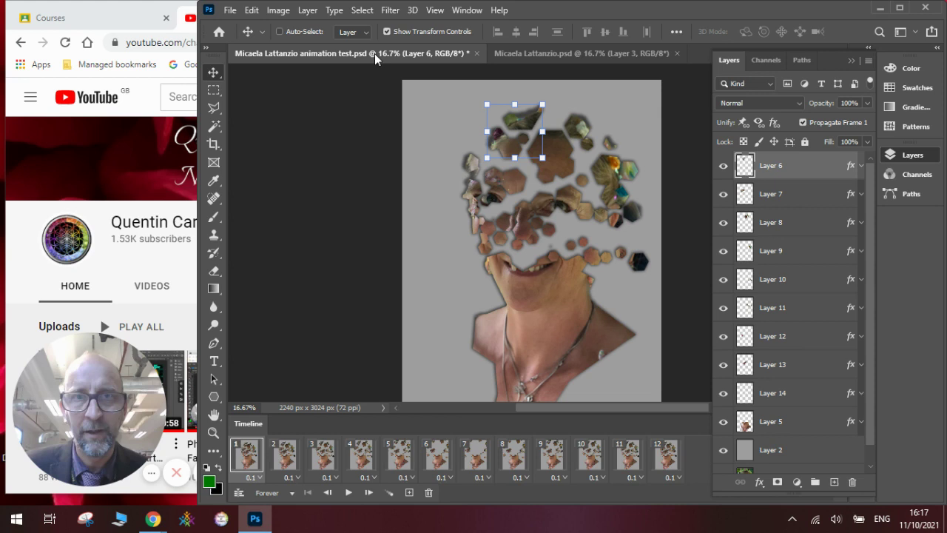
# - Switch to the Micaela Lattanzio.psd document and adjust the canvas view
pyautogui.click(525, 55)
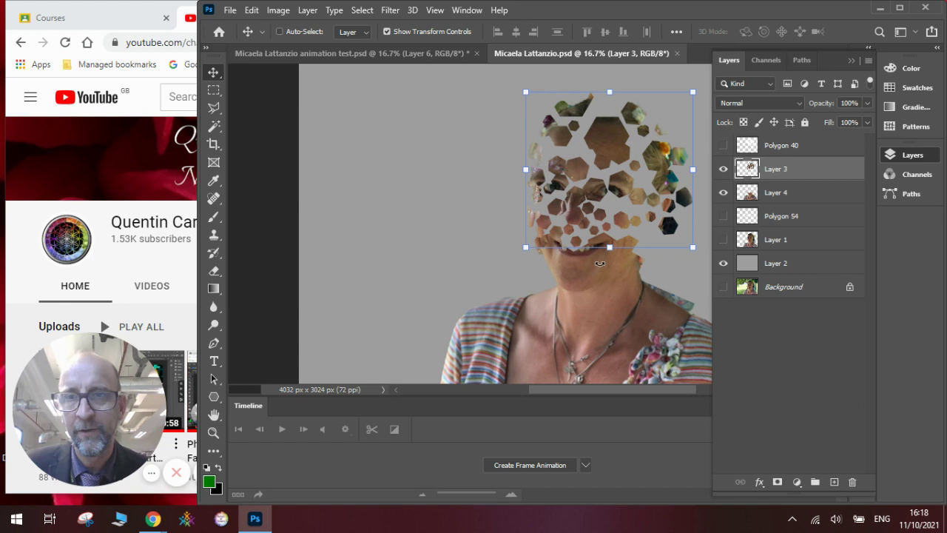
pyautogui.click(491, 387)
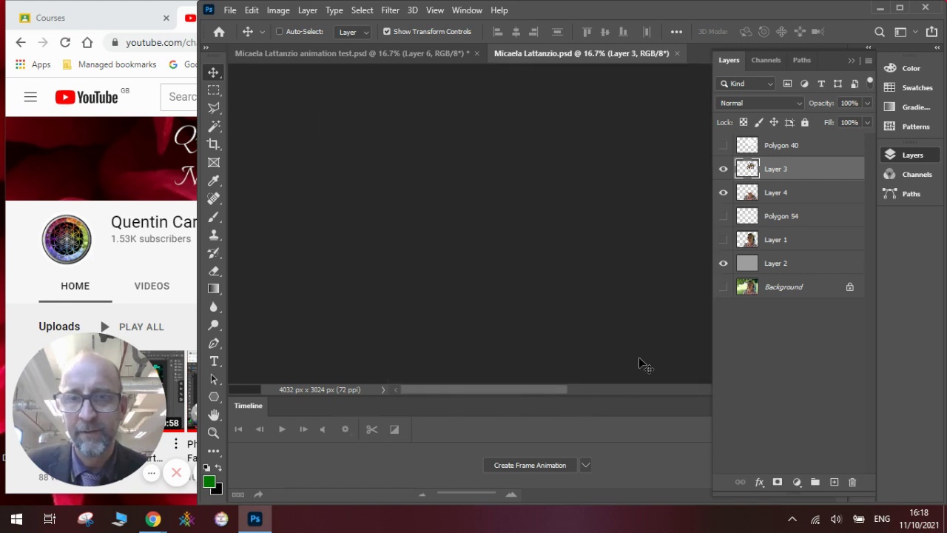
pyautogui.click(629, 390)
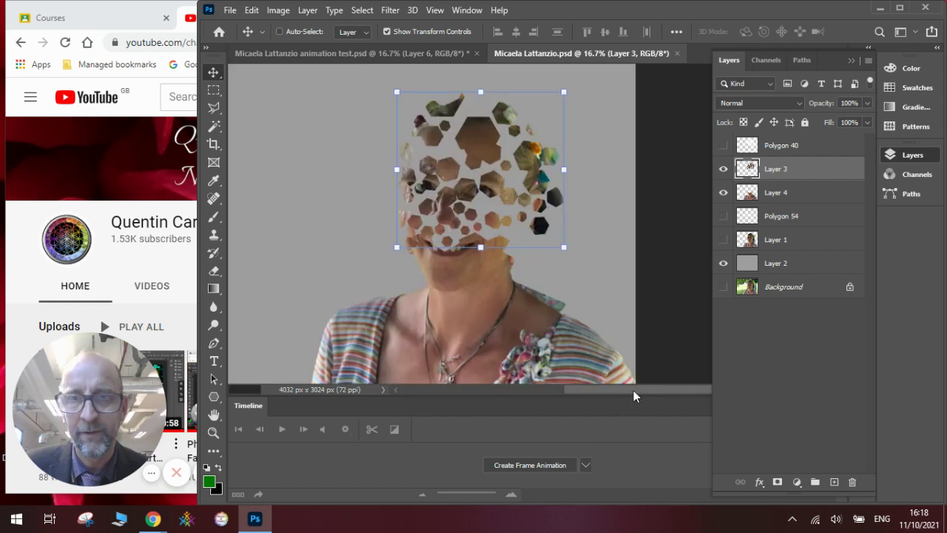
pyautogui.moveTo(670, 390)
pyautogui.mouseDown()
pyautogui.moveTo(657, 391)
pyautogui.moveTo(684, 400)
pyautogui.mouseUp()
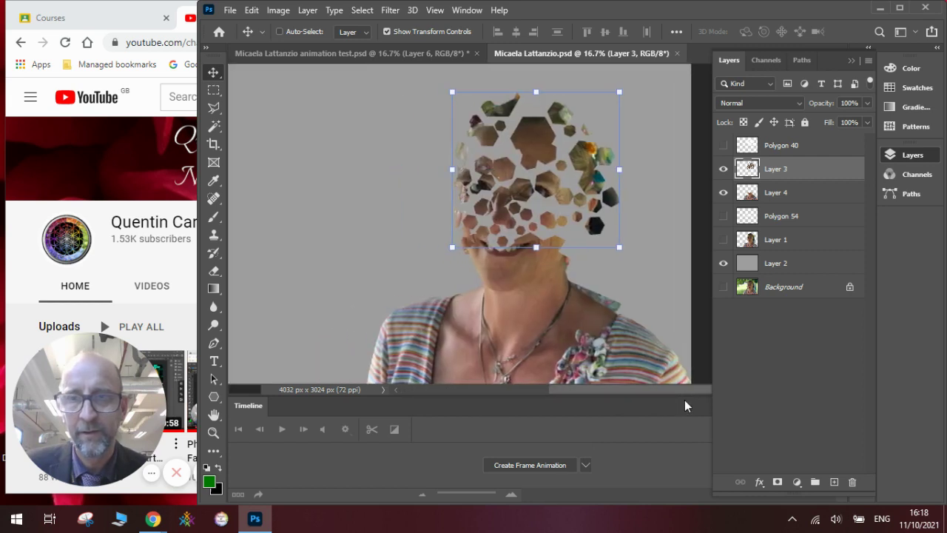
# - Collapse the Layers panel and close the Timeline panel
pyautogui.click(851, 60)
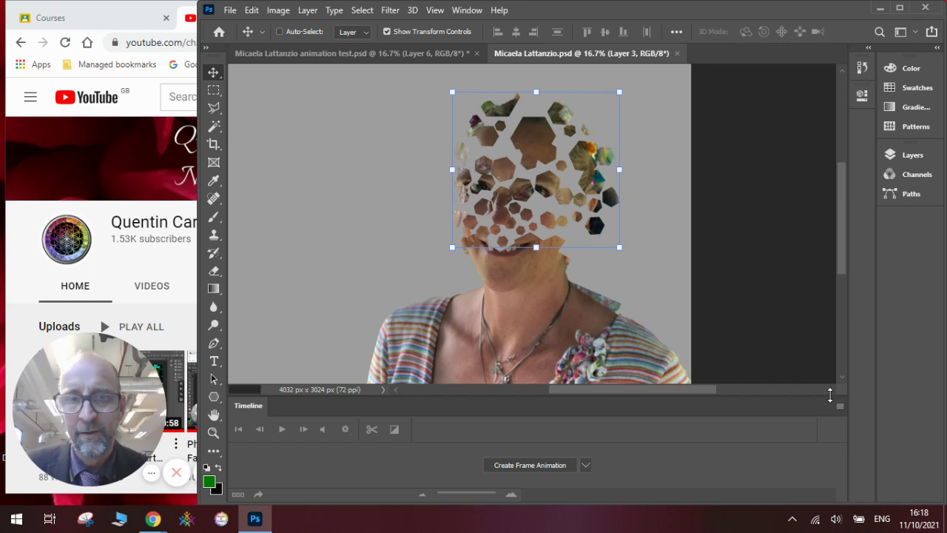
pyautogui.click(461, 10)
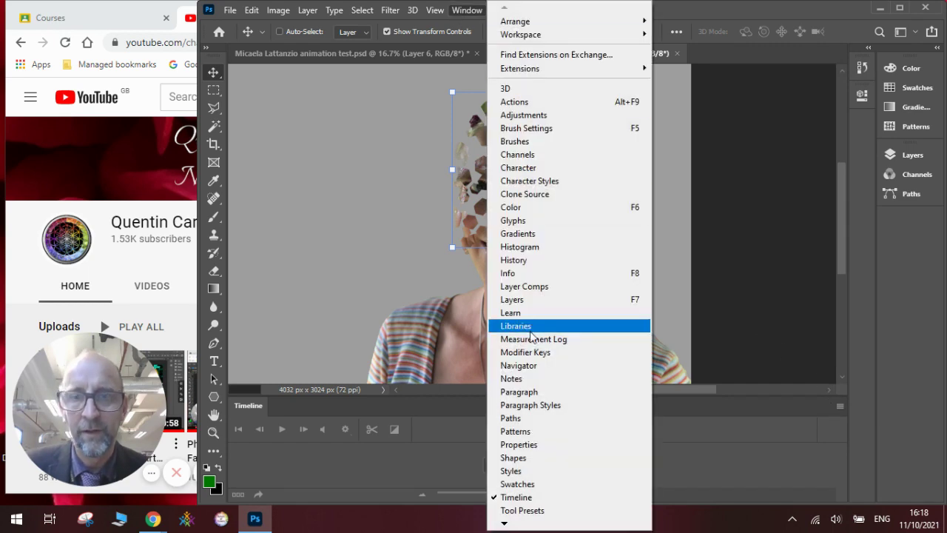
pyautogui.click(521, 500)
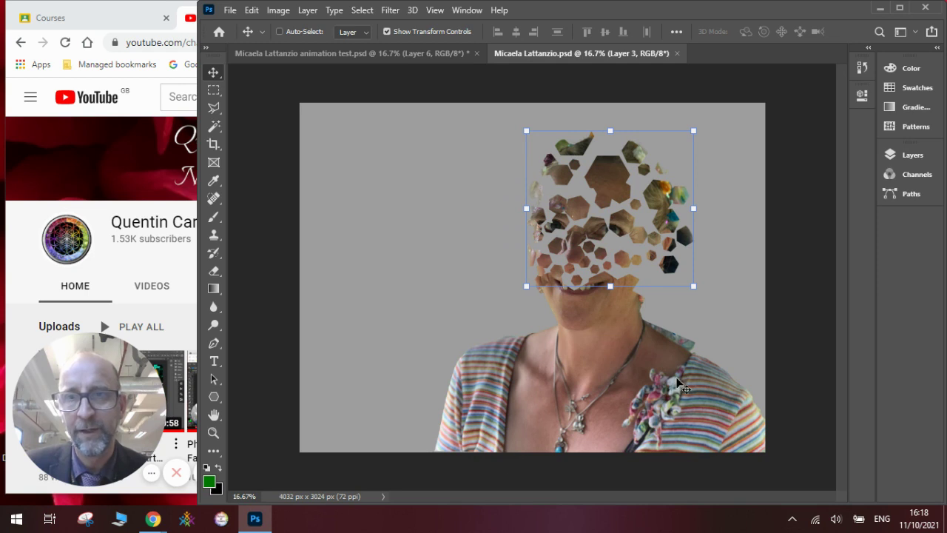
# - Reopen the Layers panel, check Layer 4, then hide Layers 2, 3 and 4
pyautogui.click(883, 161)
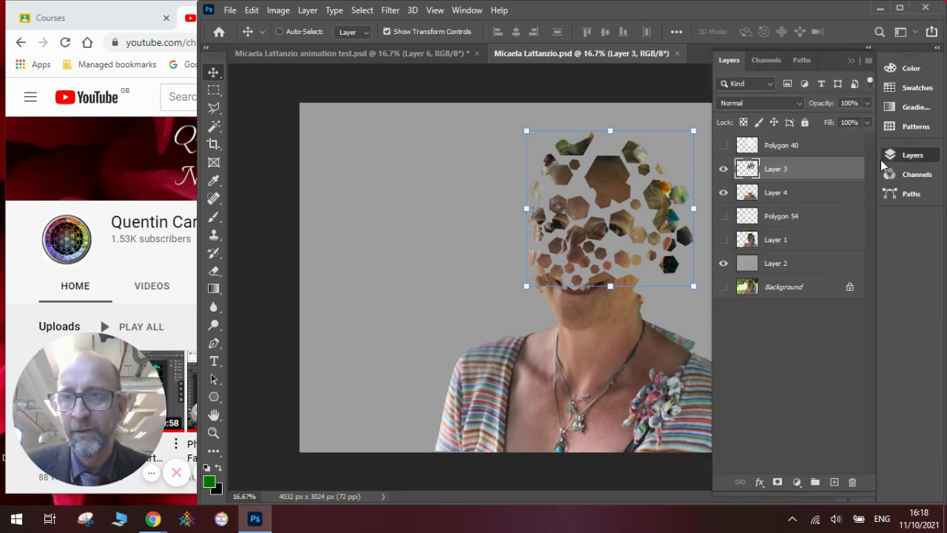
pyautogui.click(724, 194)
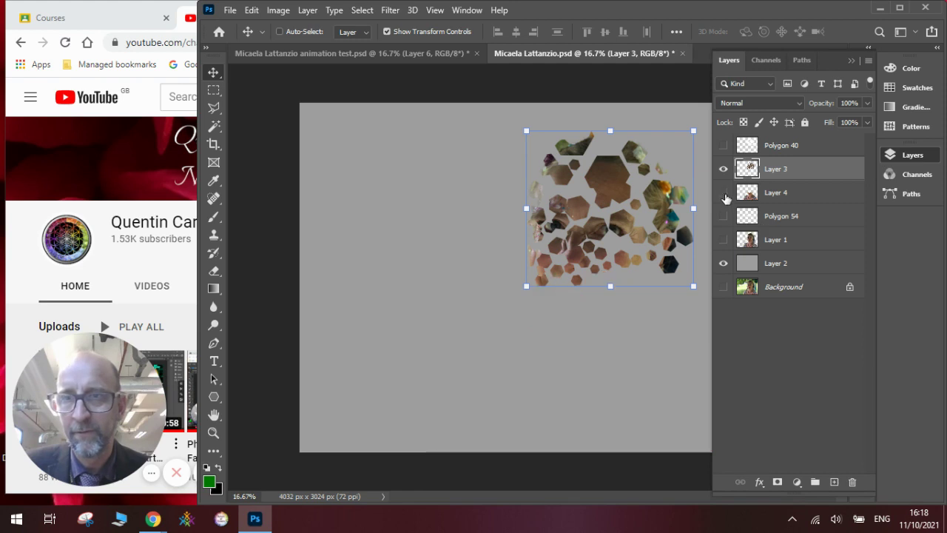
pyautogui.click(724, 194)
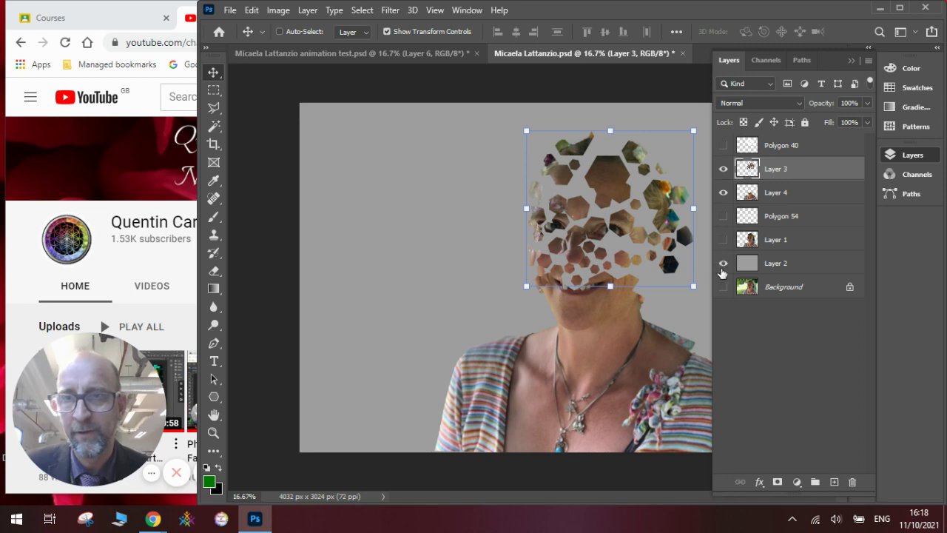
pyautogui.click(722, 264)
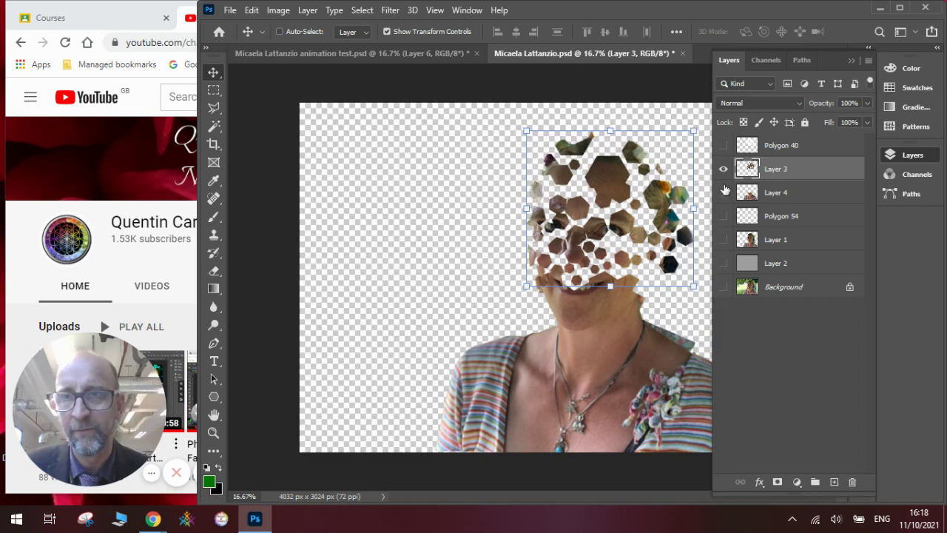
pyautogui.click(724, 191)
pyautogui.click(724, 169)
# - Toggle Background, Layer 1, Layer 3 and Layer 4 until only grey Layer 2 shows
pyautogui.click(724, 287)
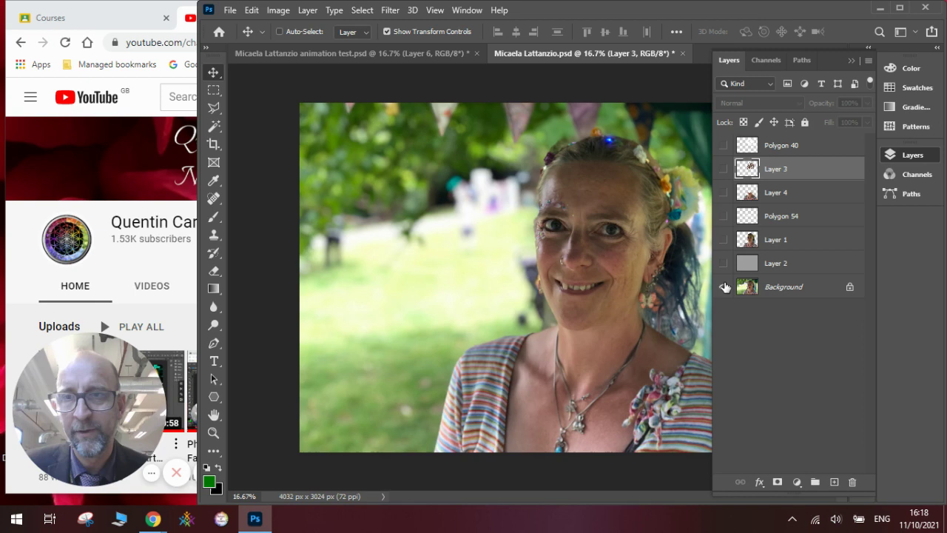
pyautogui.click(724, 287)
pyautogui.click(723, 264)
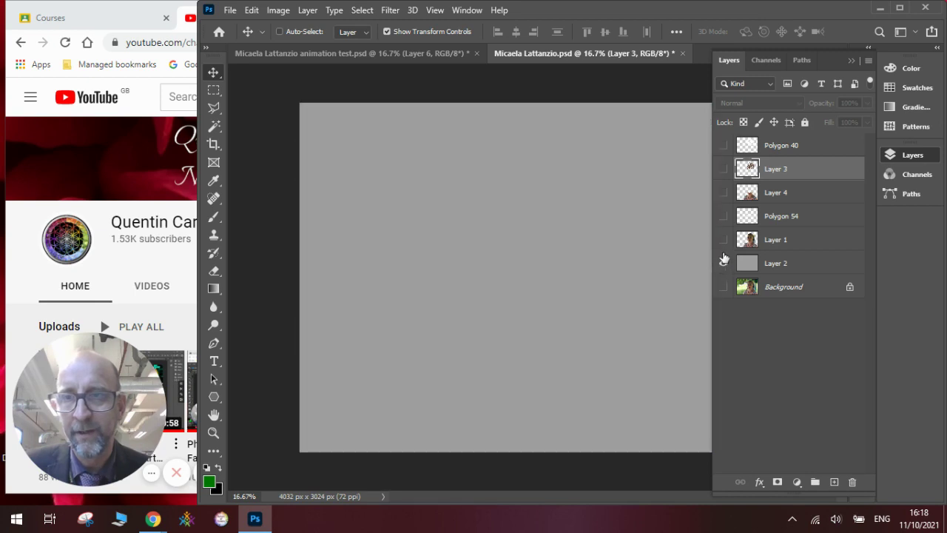
pyautogui.click(723, 241)
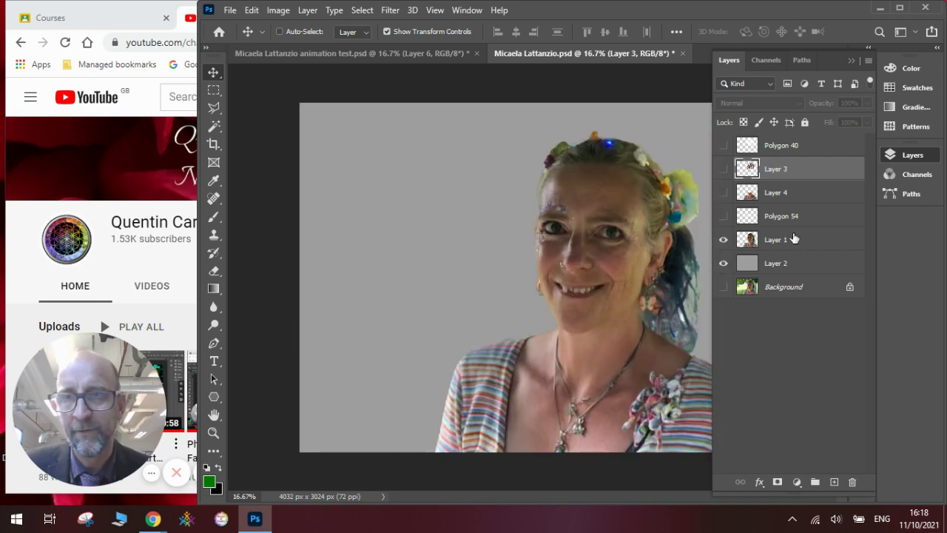
pyautogui.click(725, 192)
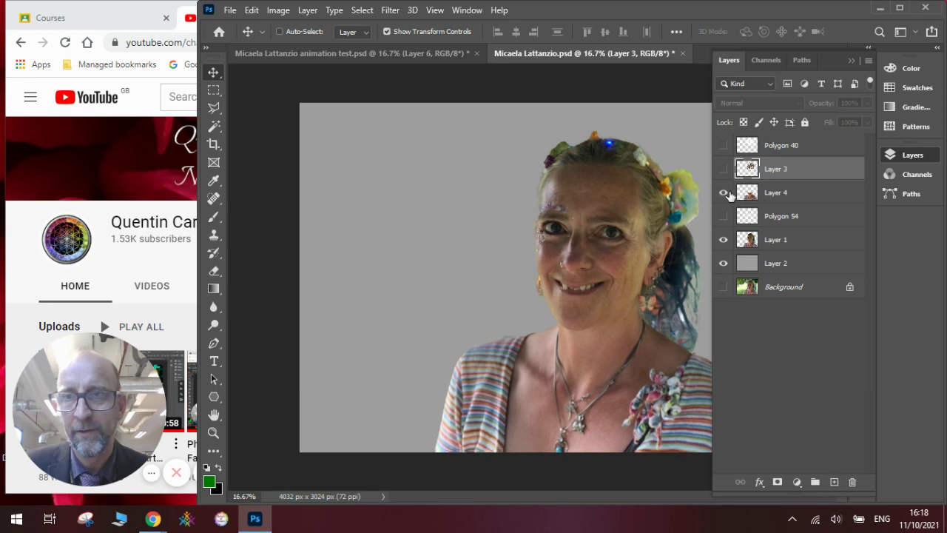
pyautogui.click(724, 240)
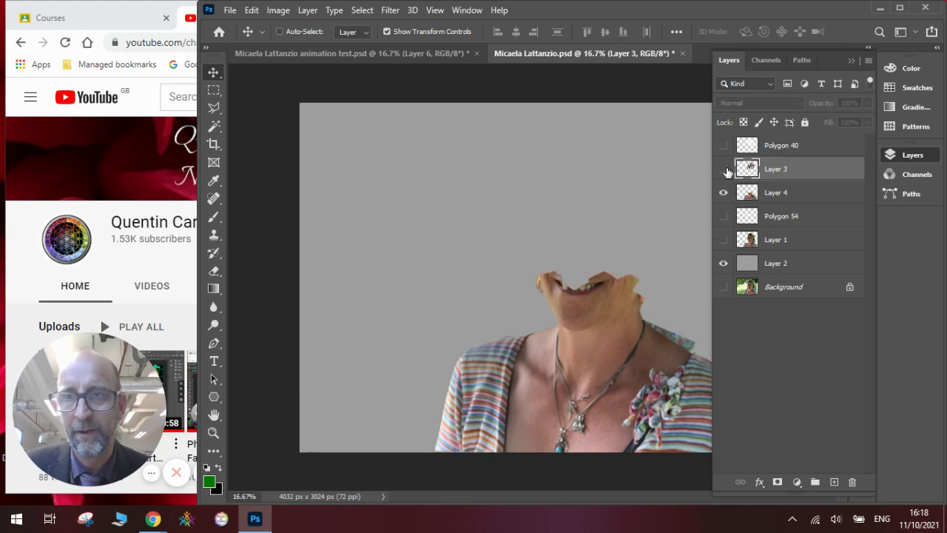
pyautogui.click(723, 169)
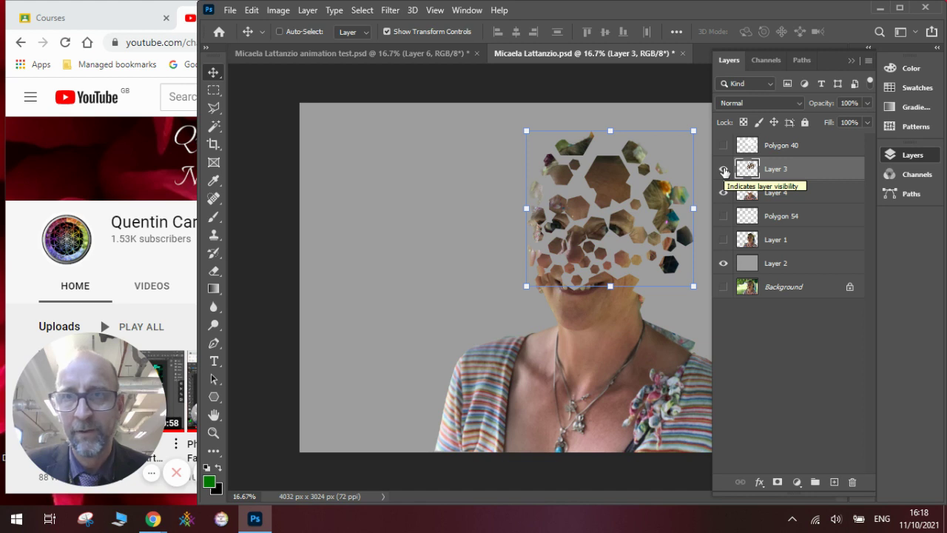
pyautogui.click(724, 169)
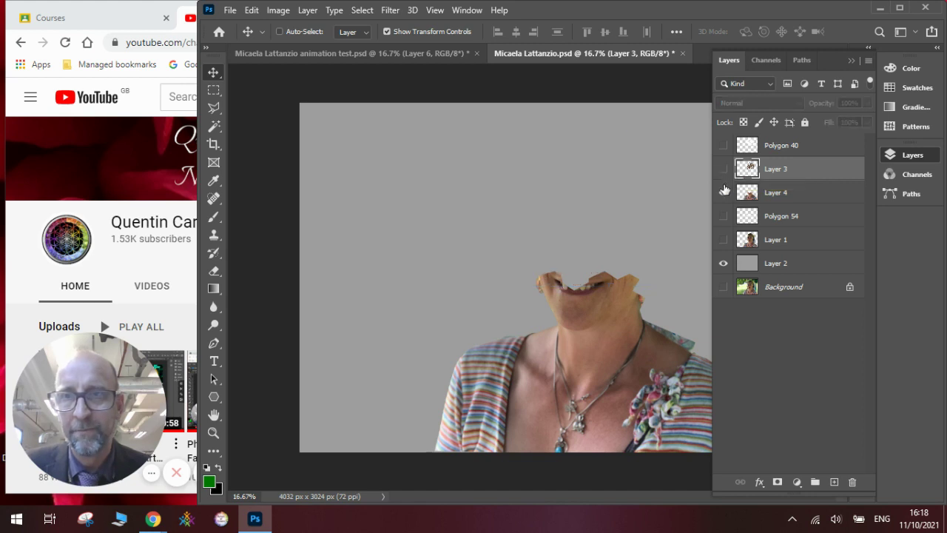
pyautogui.click(723, 193)
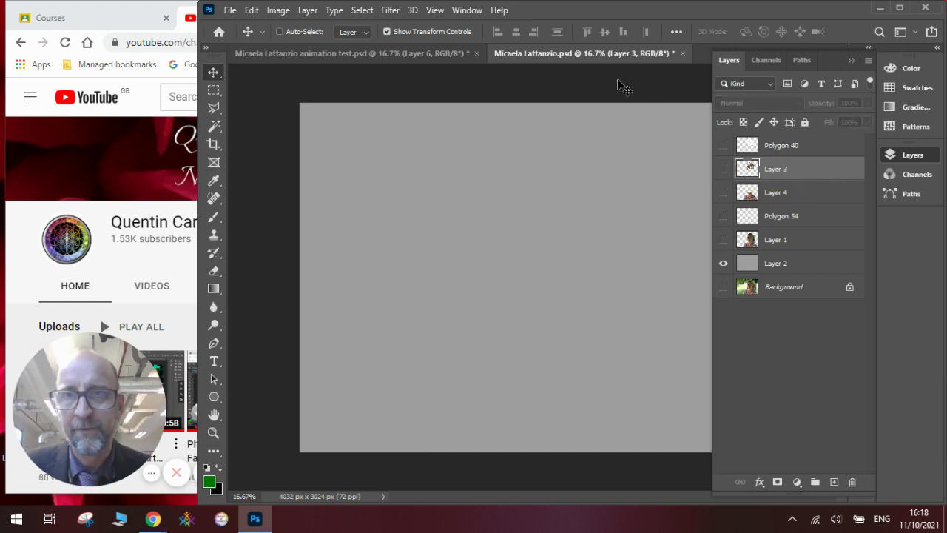
# - Switch to the animation test document and save it
pyautogui.click(444, 52)
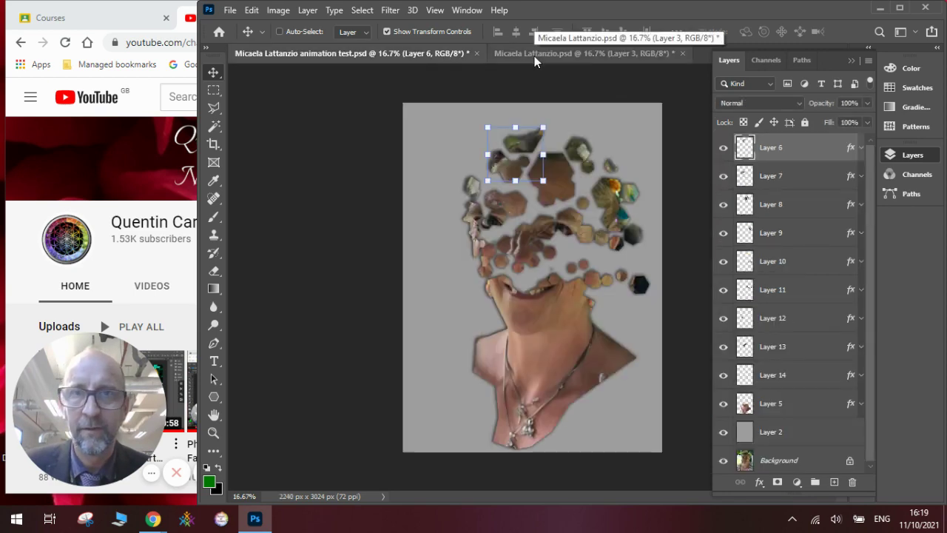
pyautogui.click(235, 10)
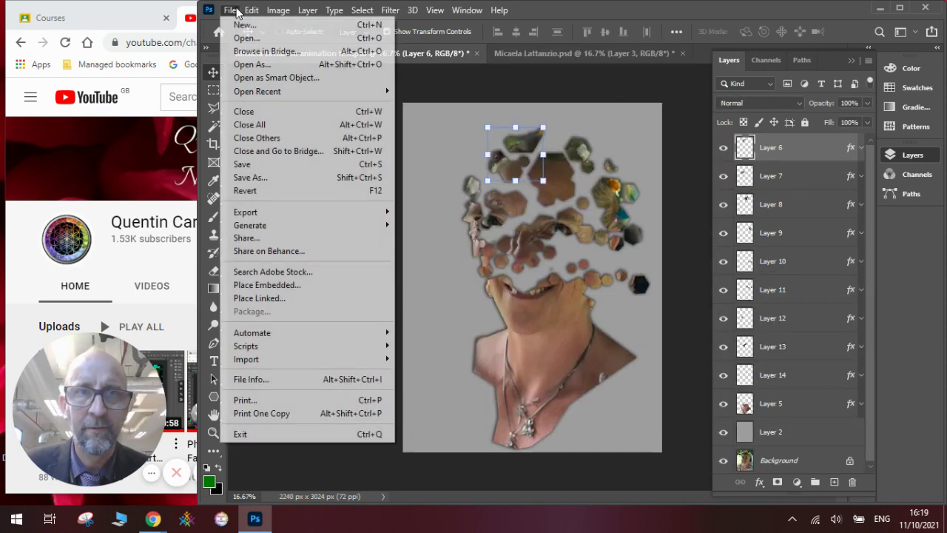
pyautogui.click(260, 165)
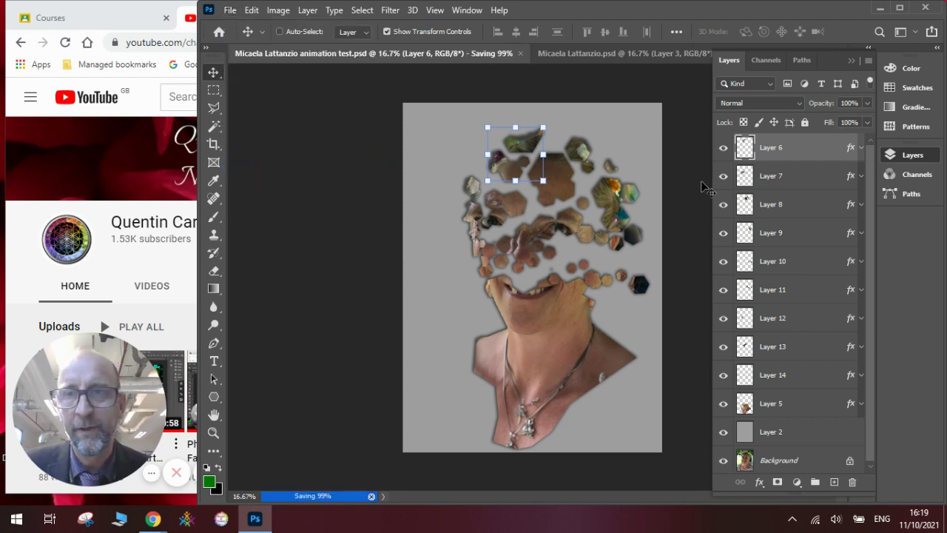
# - Hide and reshow Layers 6 through 10 to check each layer's hexagon pieces
pyautogui.click(725, 152)
pyautogui.click(725, 153)
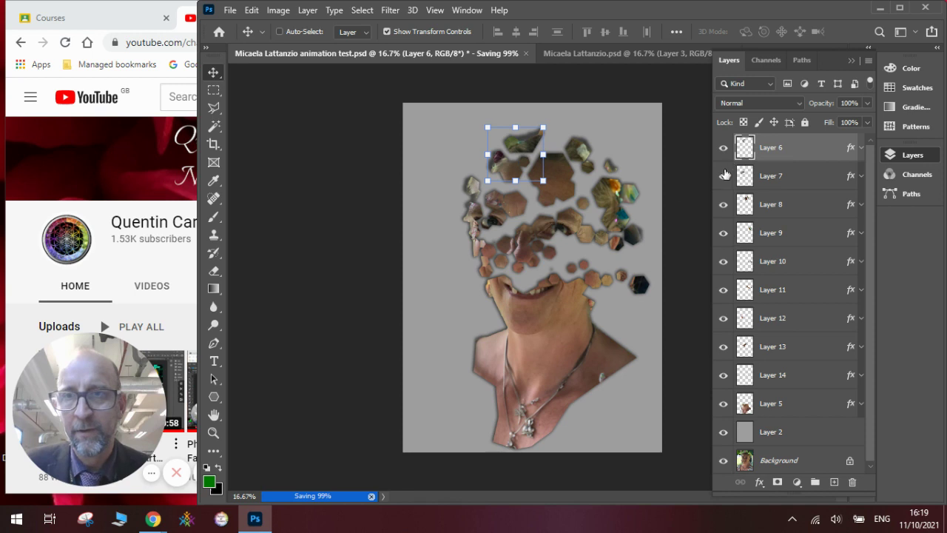
pyautogui.click(725, 175)
pyautogui.click(725, 179)
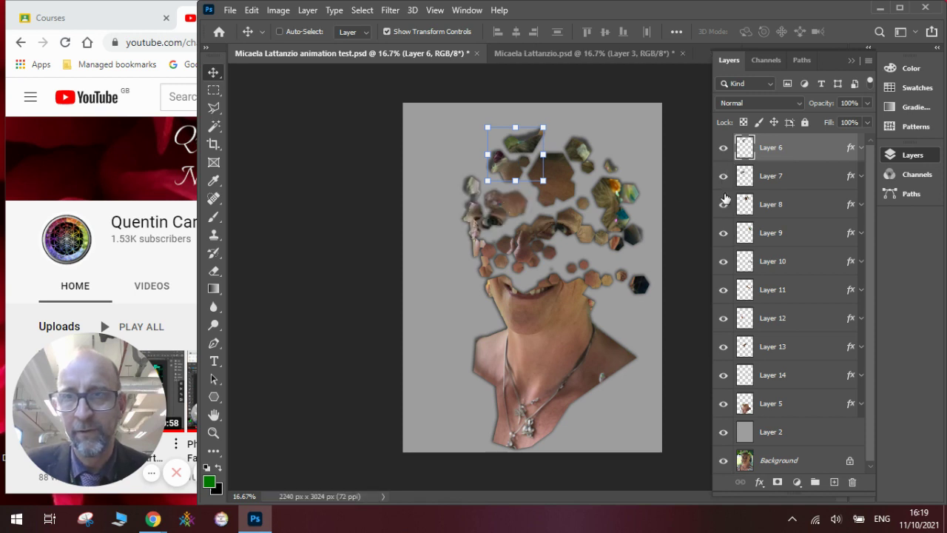
pyautogui.click(724, 205)
pyautogui.click(725, 232)
pyautogui.click(726, 234)
pyautogui.click(724, 262)
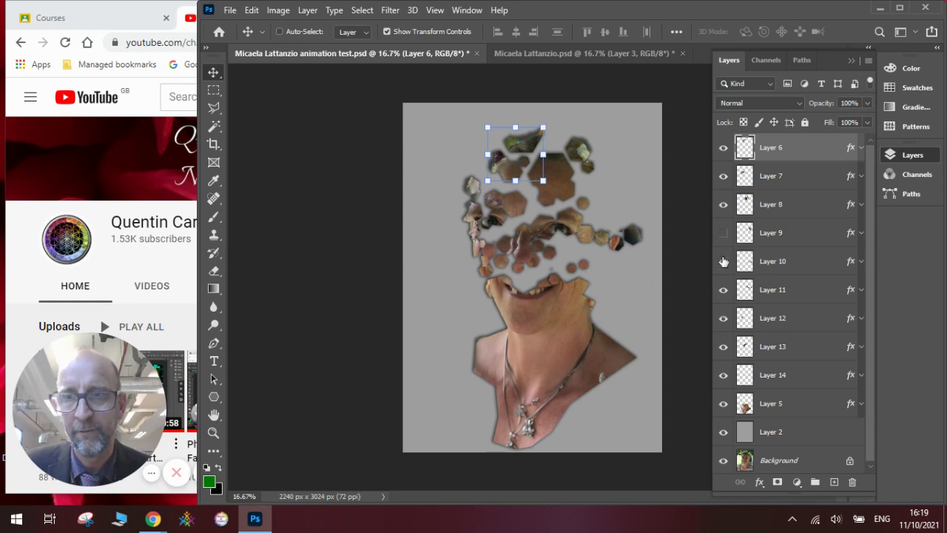
pyautogui.click(724, 261)
pyautogui.click(723, 232)
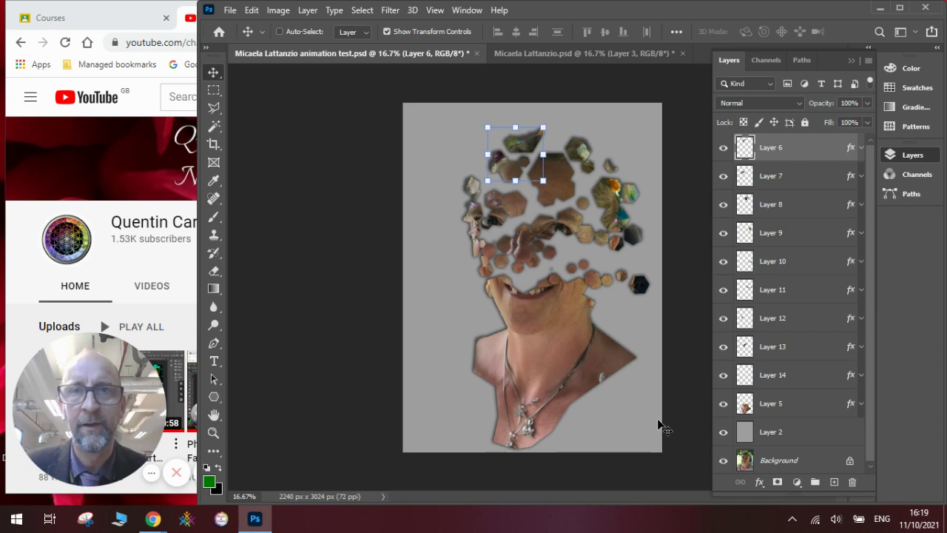
# - Show the Timeline and delete frames 2–12, leaving only frame 1
pyautogui.click(480, 12)
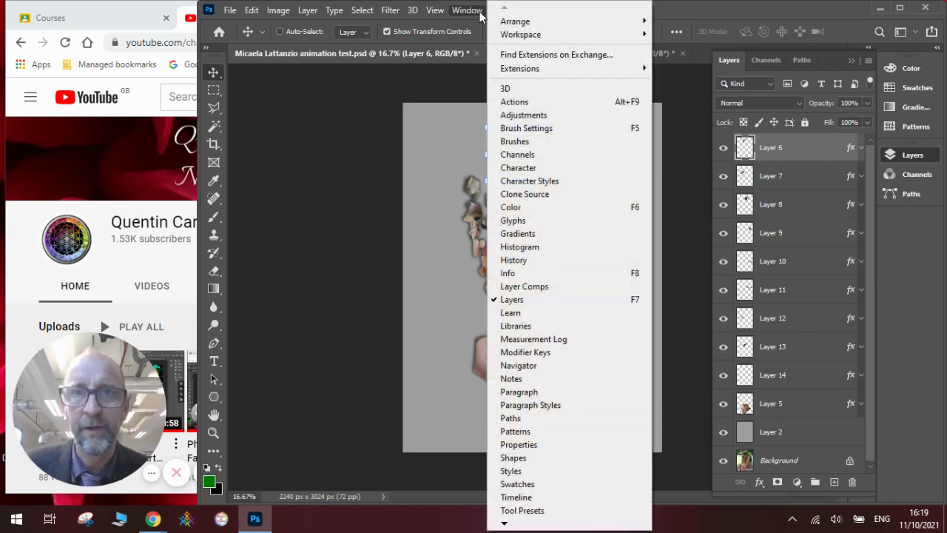
pyautogui.click(501, 498)
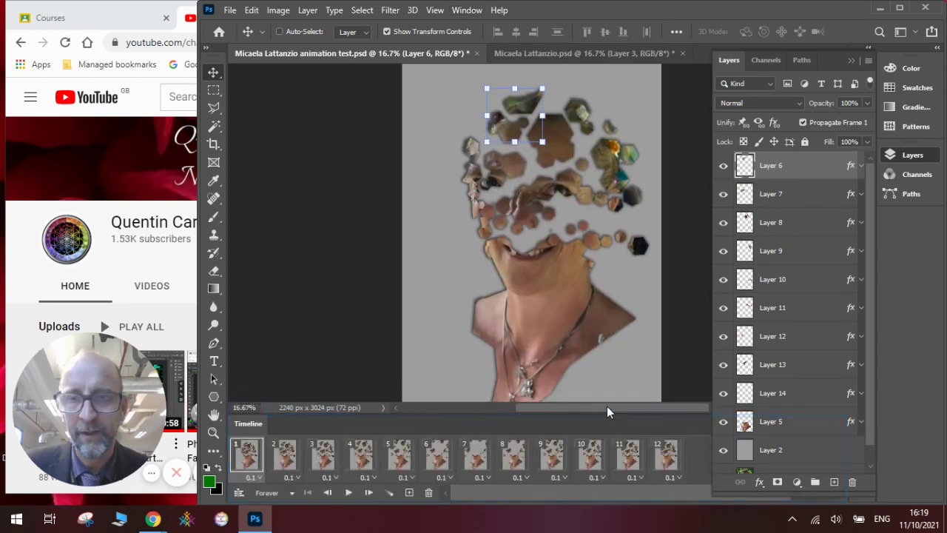
pyautogui.click(667, 452)
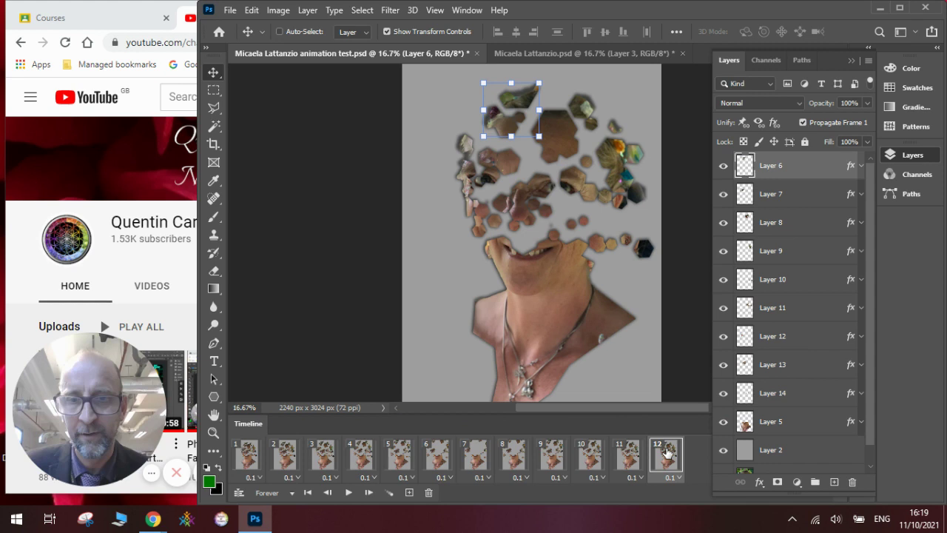
pyautogui.keyDown('shift'); pyautogui.click(283, 463); pyautogui.keyUp('shift')
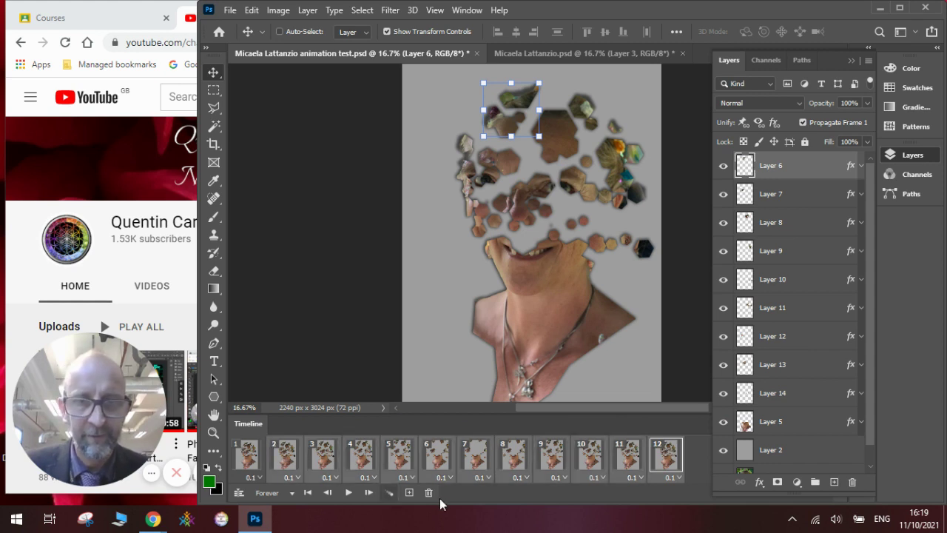
pyautogui.click(428, 493)
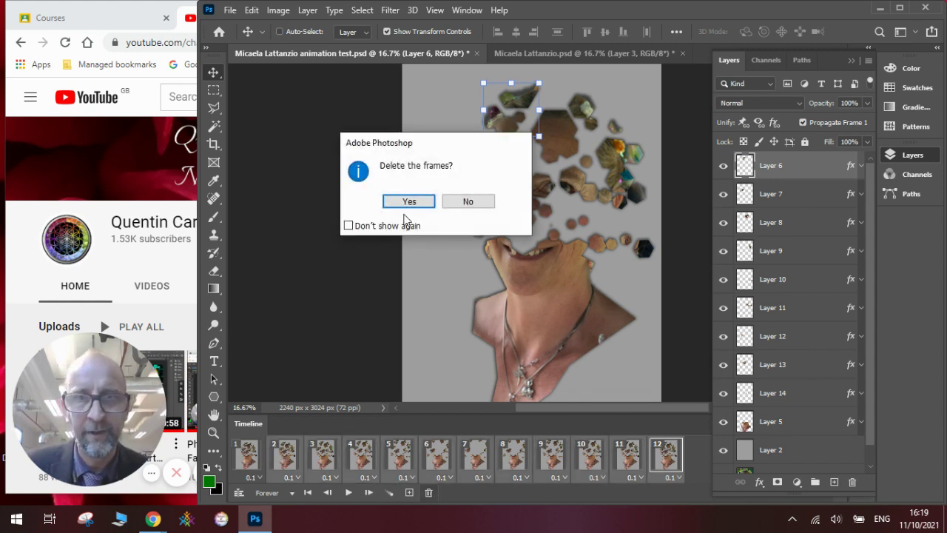
pyautogui.click(408, 199)
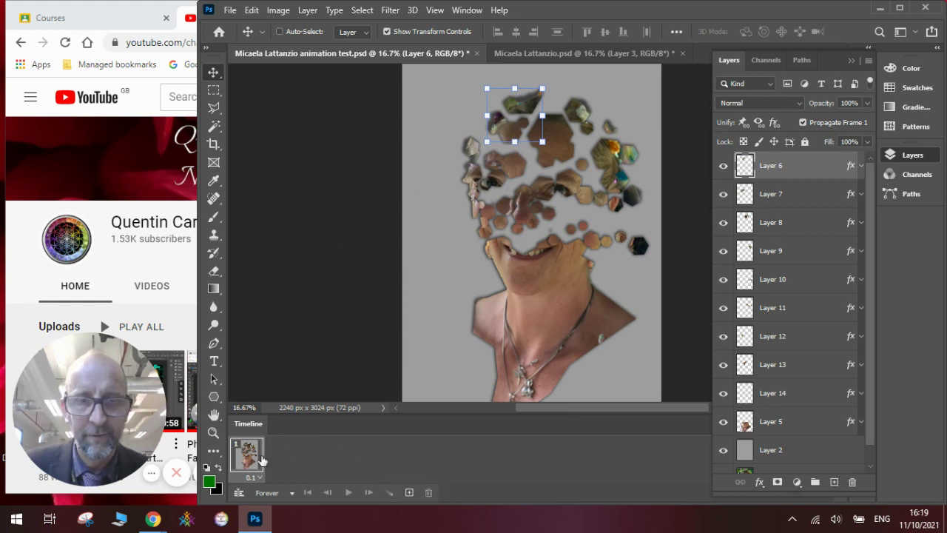
pyautogui.moveTo(261, 460); pyautogui.dragTo(429, 498)
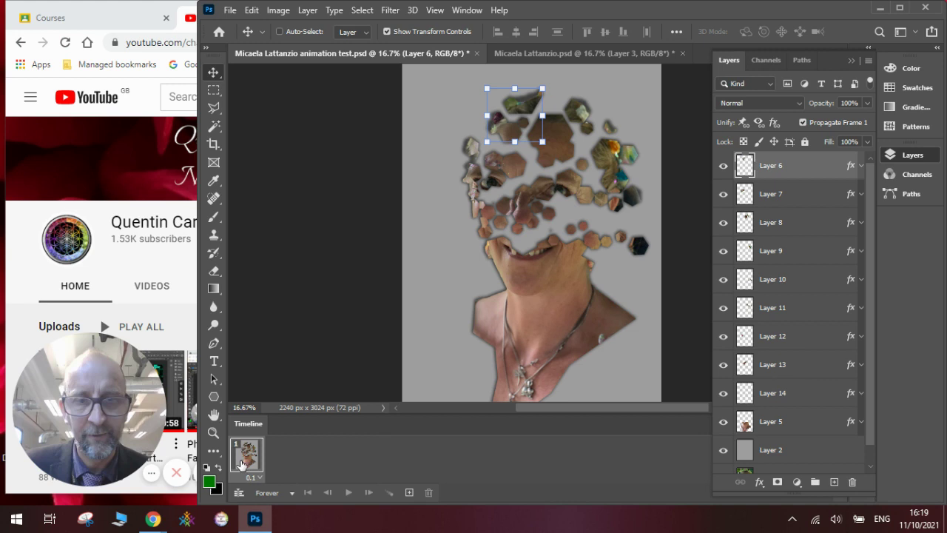
pyautogui.moveTo(240, 464); pyautogui.dragTo(437, 498)
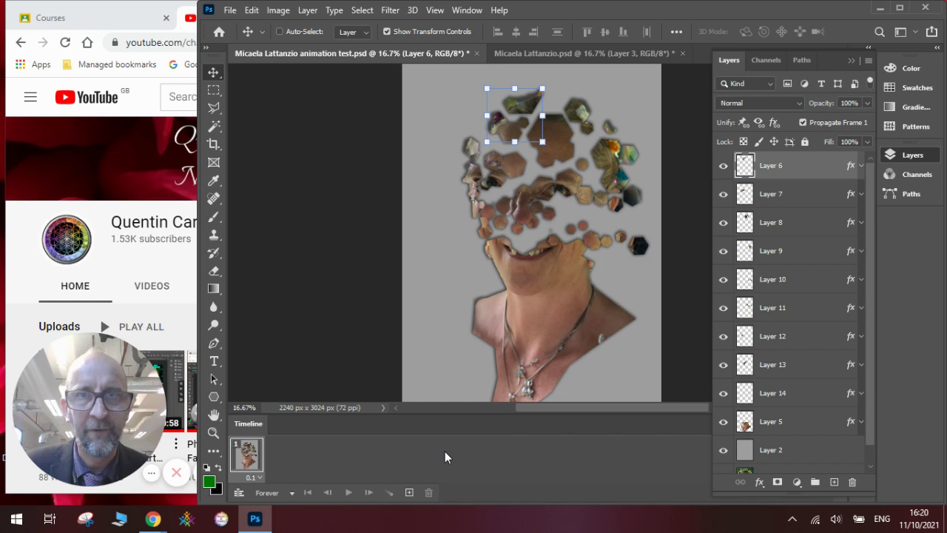
# - Duplicate frame 1 into a new frame 2 and compare the two frames
pyautogui.click(409, 492)
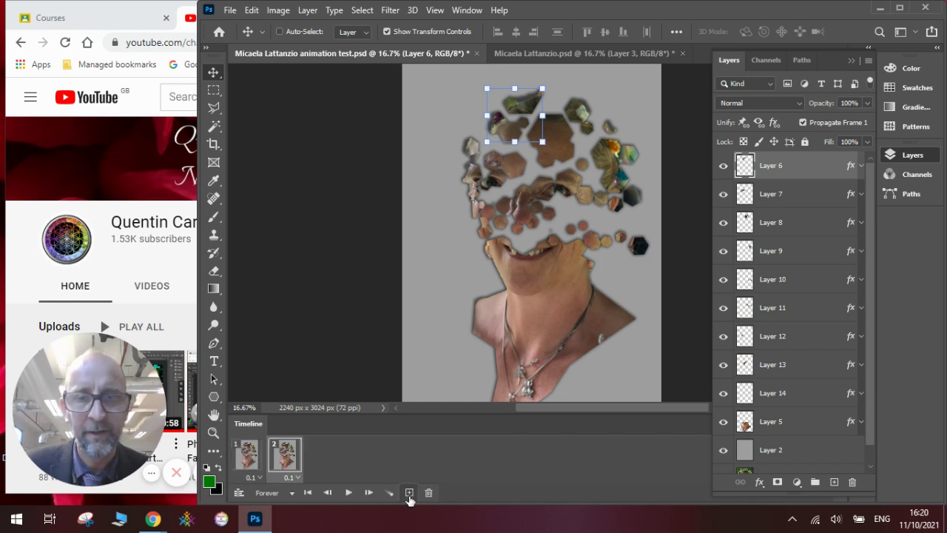
pyautogui.click(249, 463)
pyautogui.click(283, 460)
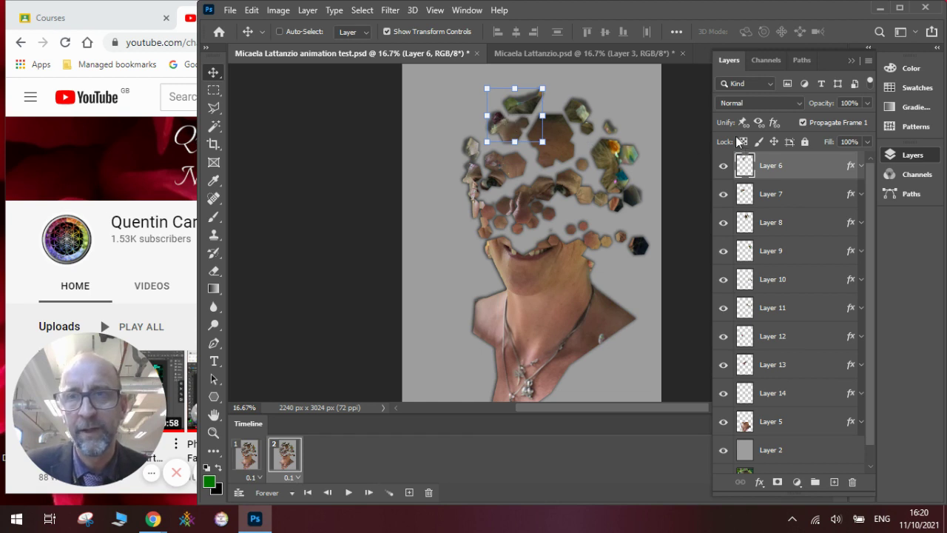
# - Drag the hexagon pieces on Layers 6–10 outward from the head
pyautogui.moveTo(507, 116); pyautogui.dragTo(493, 108)
pyautogui.click(767, 193)
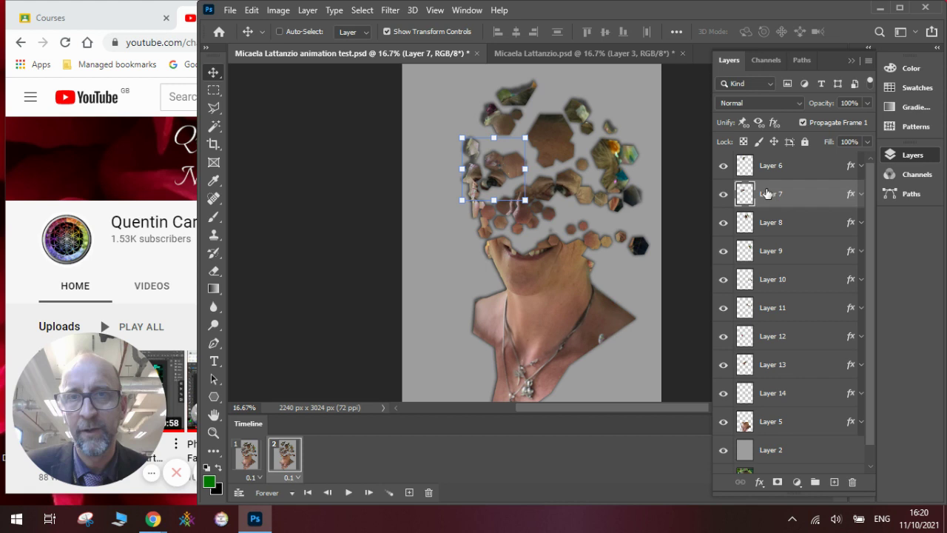
pyautogui.moveTo(475, 165); pyautogui.dragTo(466, 162)
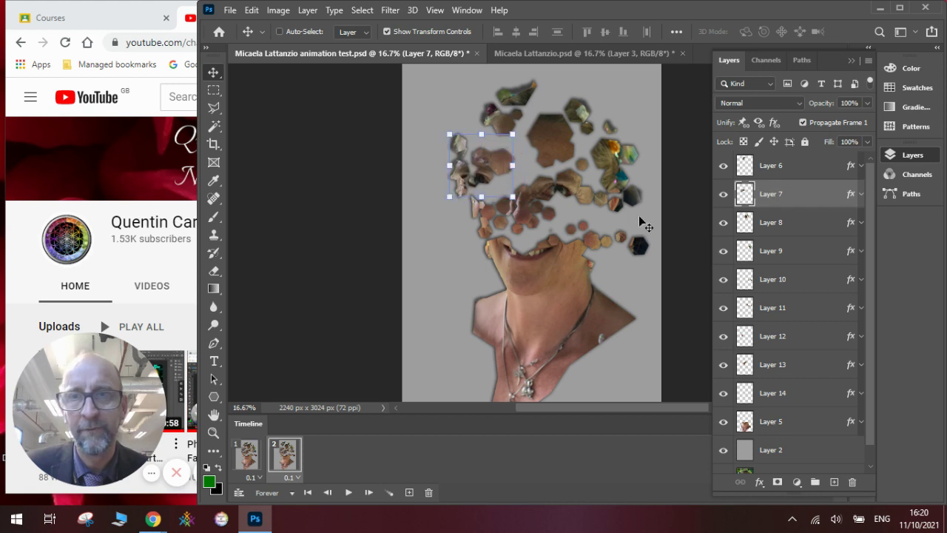
pyautogui.click(767, 229)
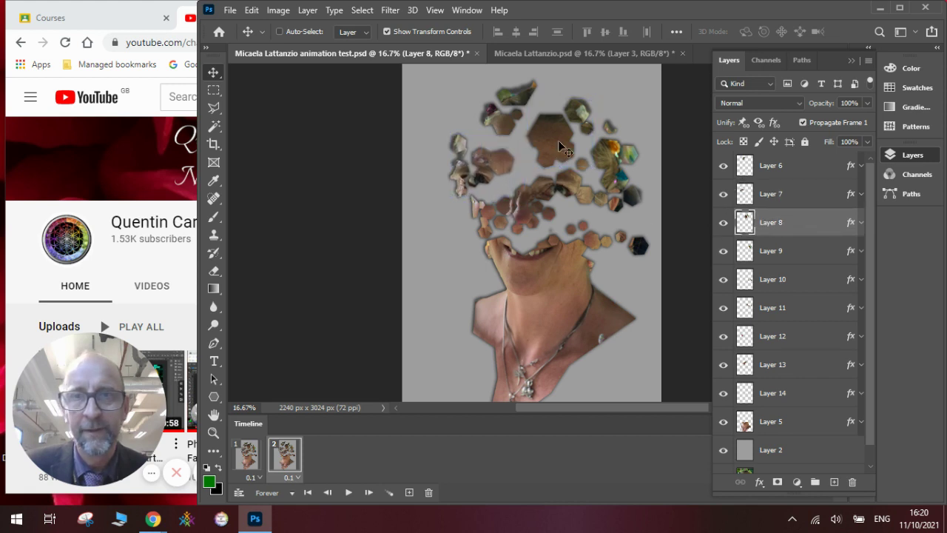
pyautogui.moveTo(558, 139); pyautogui.dragTo(564, 126)
pyautogui.click(769, 249)
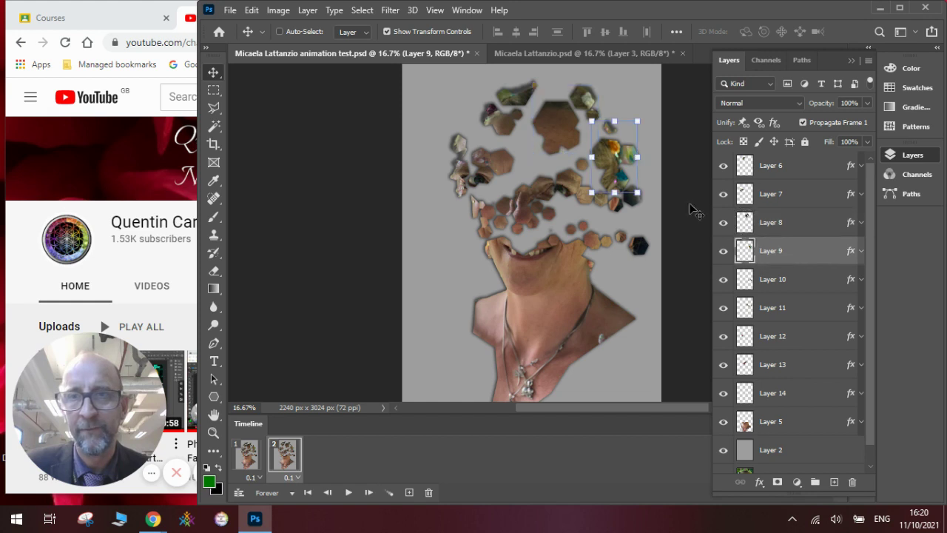
pyautogui.moveTo(609, 161); pyautogui.dragTo(622, 146)
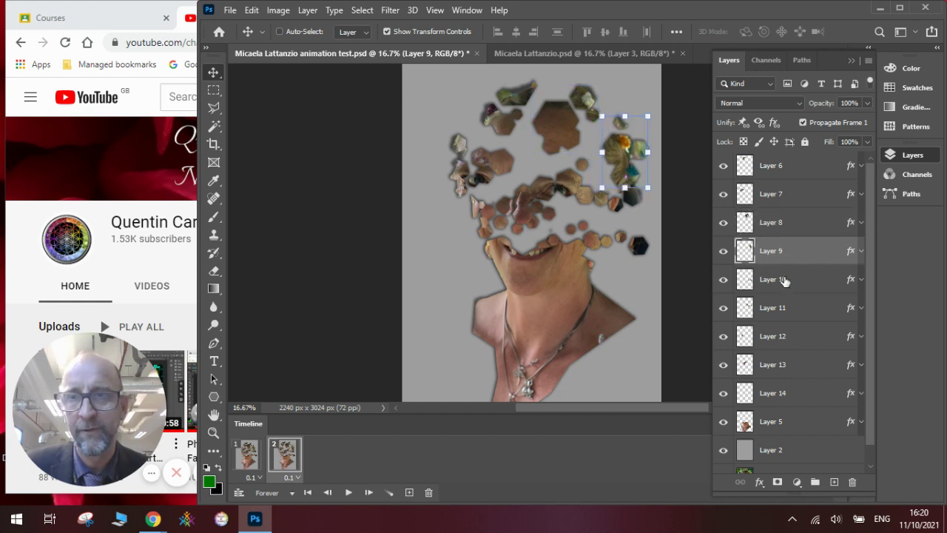
pyautogui.click(782, 281)
pyautogui.moveTo(628, 242); pyautogui.dragTo(638, 248)
# - Drag the hexagon pieces on Layers 11–14 outward from the face
pyautogui.click(786, 315)
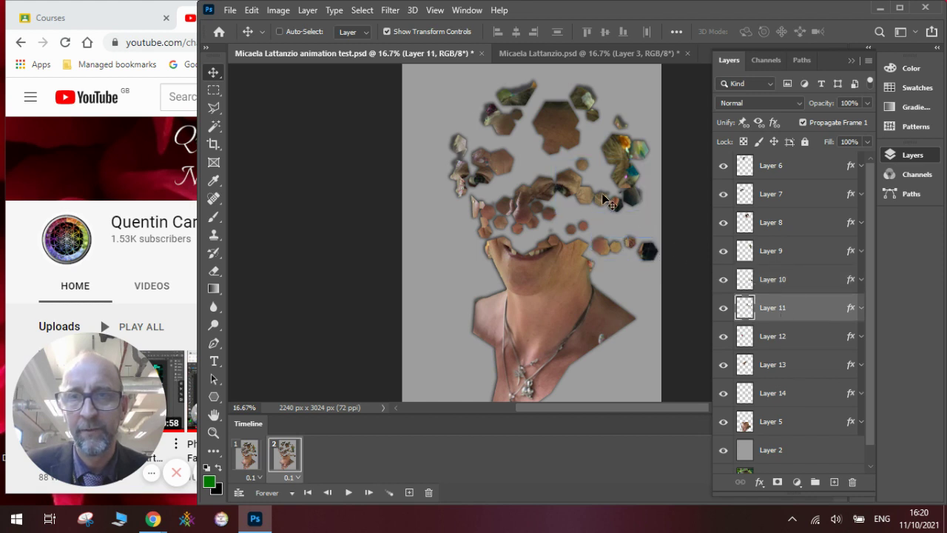
pyautogui.moveTo(608, 204); pyautogui.dragTo(612, 200)
pyautogui.click(774, 336)
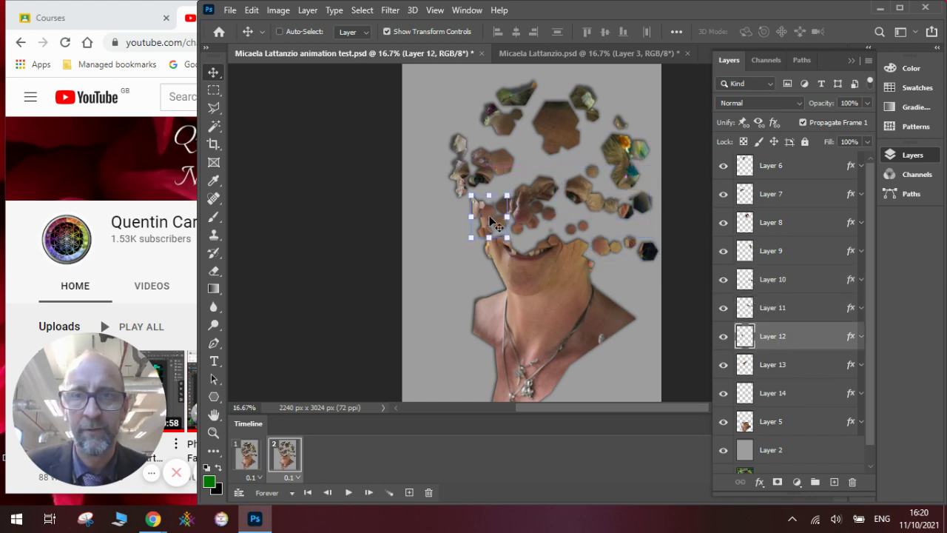
pyautogui.moveTo(489, 219); pyautogui.dragTo(462, 226)
pyautogui.click(773, 364)
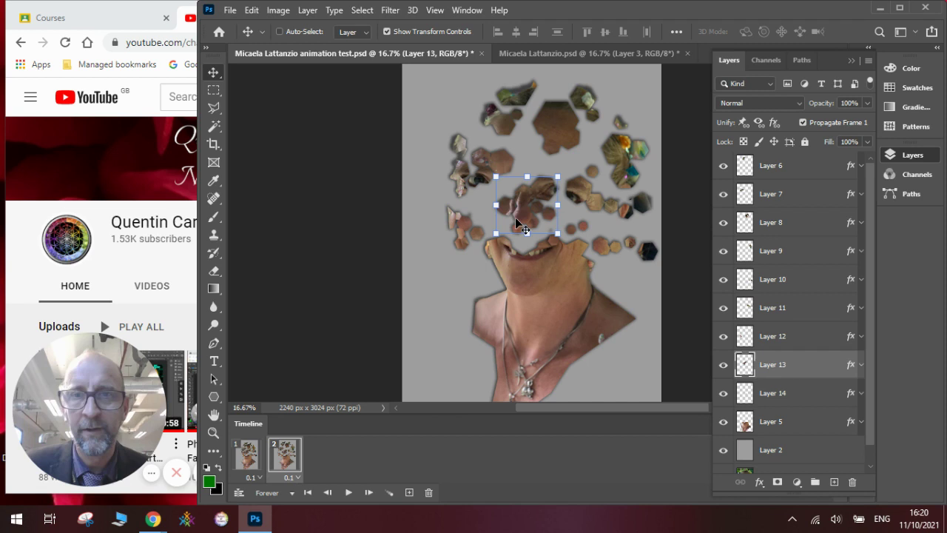
pyautogui.moveTo(520, 207); pyautogui.dragTo(513, 205)
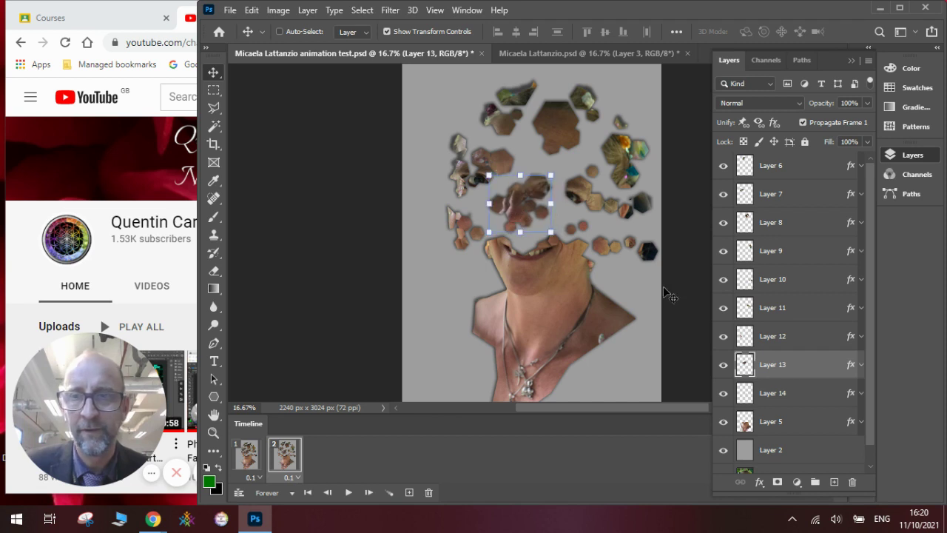
pyautogui.click(782, 397)
pyautogui.moveTo(564, 229)
pyautogui.mouseDown()
pyautogui.moveTo(572, 222)
pyautogui.moveTo(566, 229)
pyautogui.mouseUp()
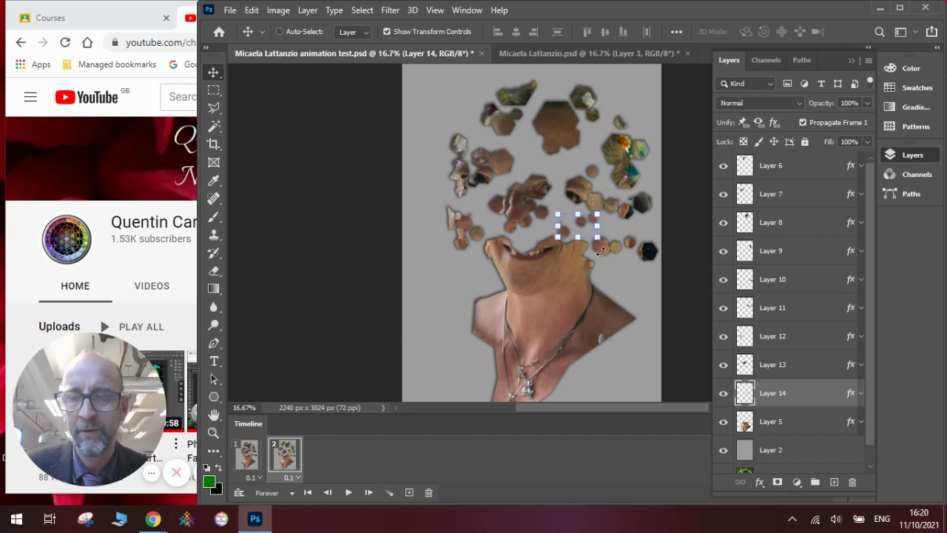
pyautogui.click(790, 423)
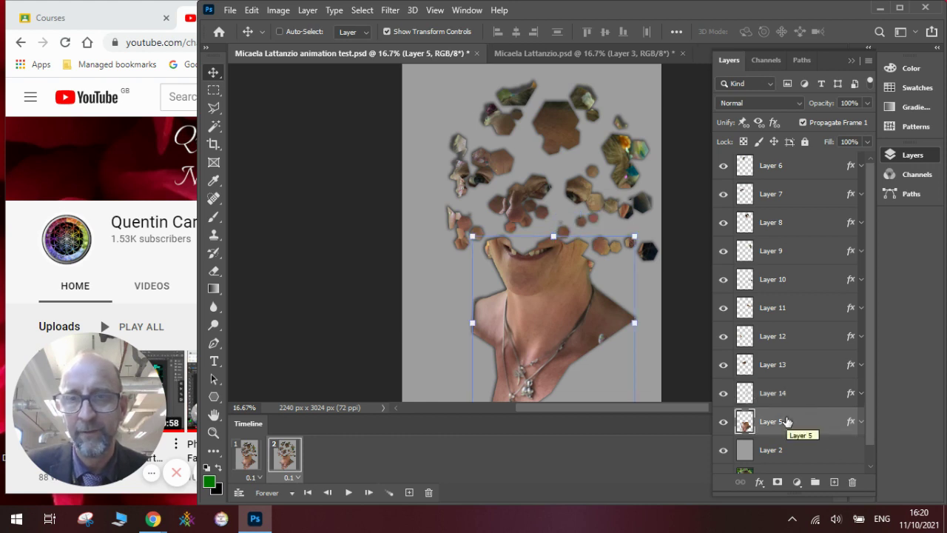
pyautogui.click(250, 457)
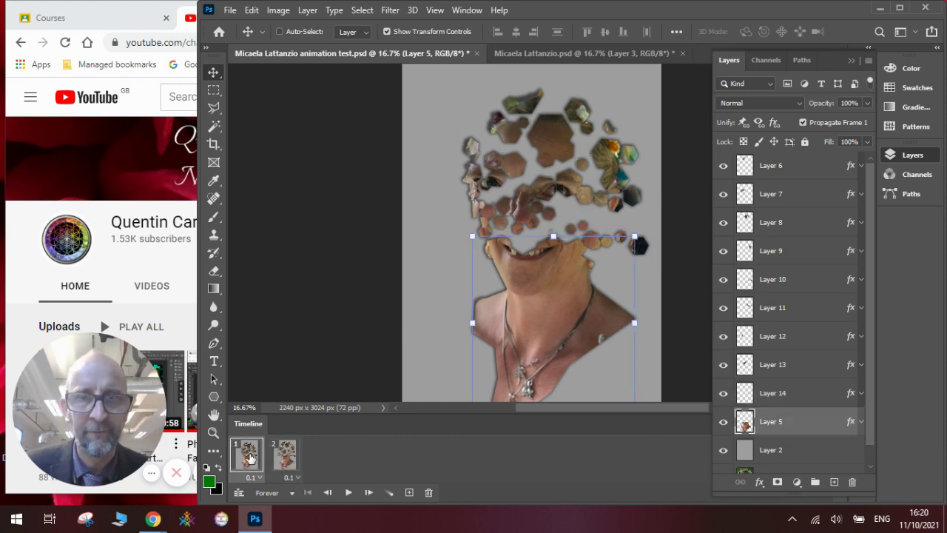
pyautogui.click(274, 458)
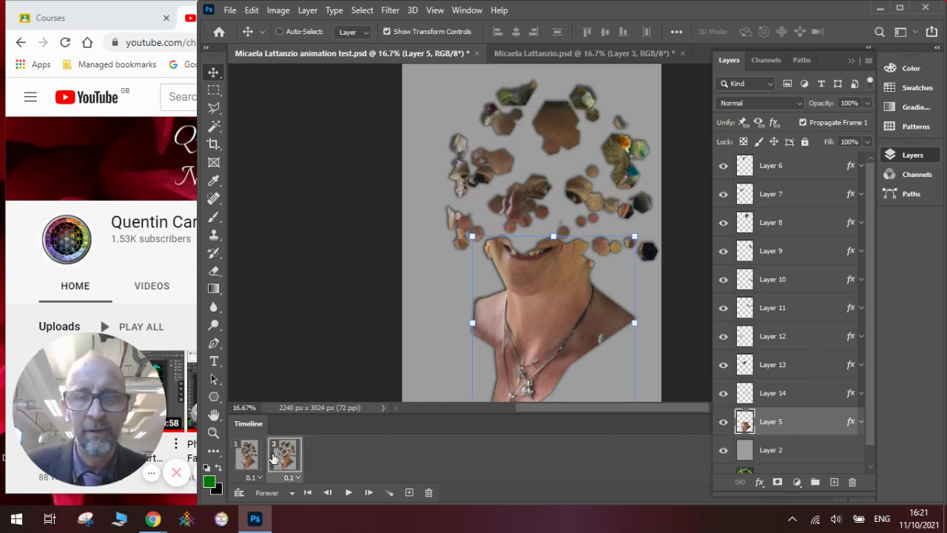
pyautogui.click(256, 455)
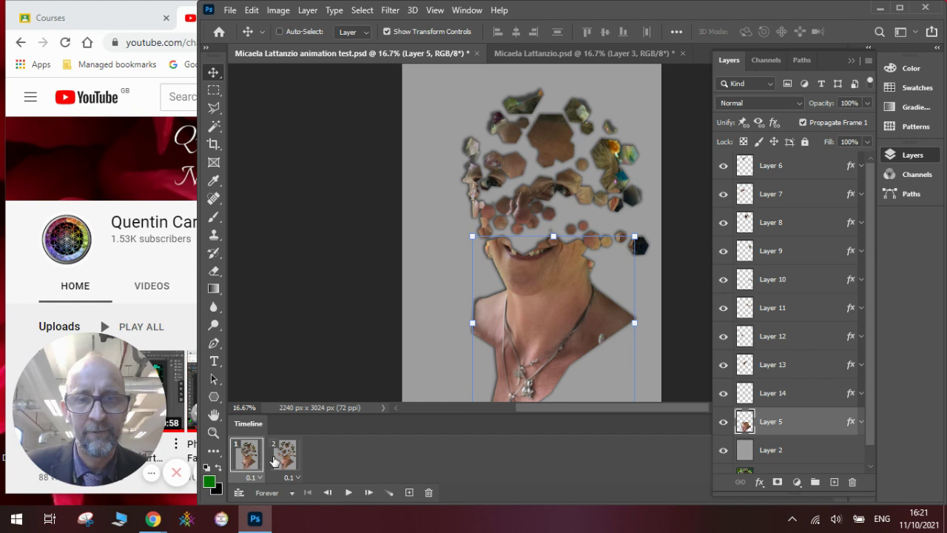
pyautogui.click(287, 463)
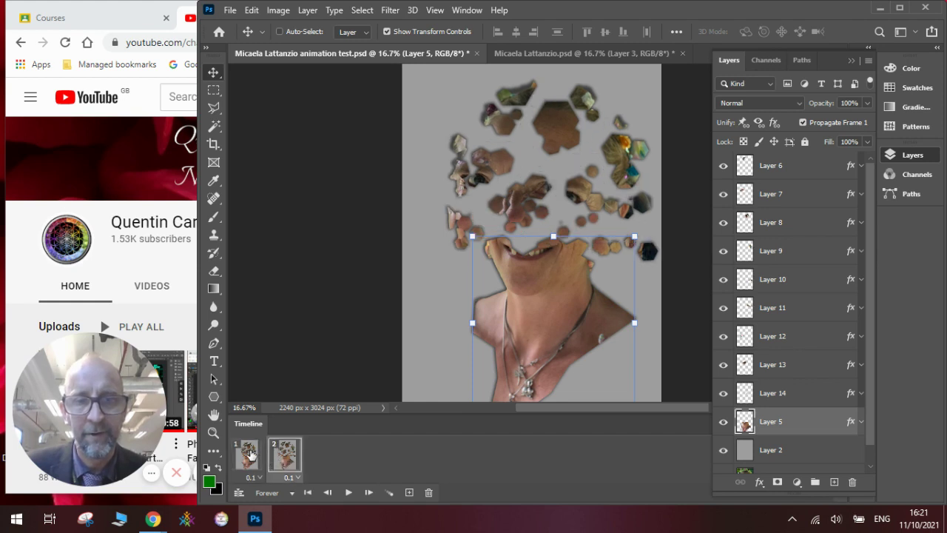
pyautogui.click(250, 455)
pyautogui.click(288, 464)
pyautogui.click(348, 492)
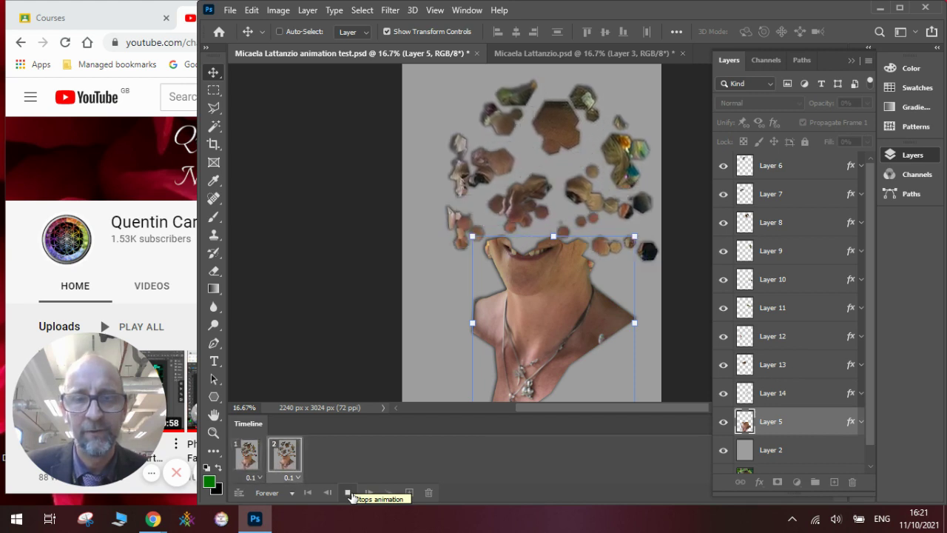
pyautogui.click(347, 493)
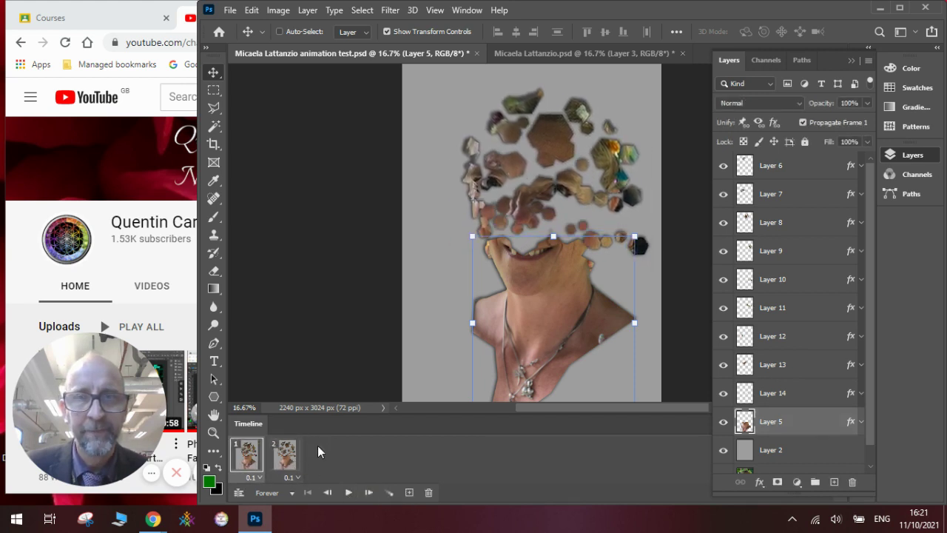
pyautogui.click(292, 460)
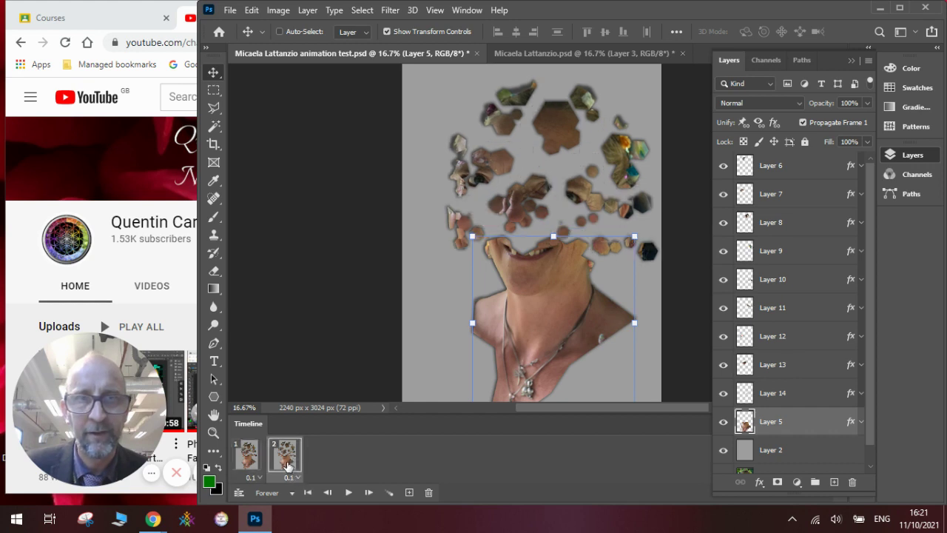
# - Duplicate frame 2 into frame 3 and review frames 1–3, ending on frame 3
pyautogui.click(409, 492)
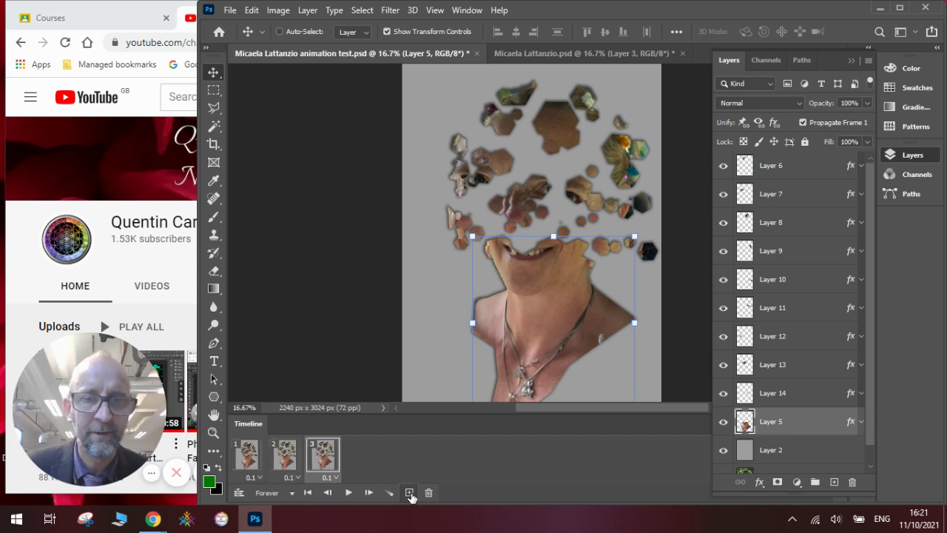
pyautogui.click(283, 459)
pyautogui.click(309, 458)
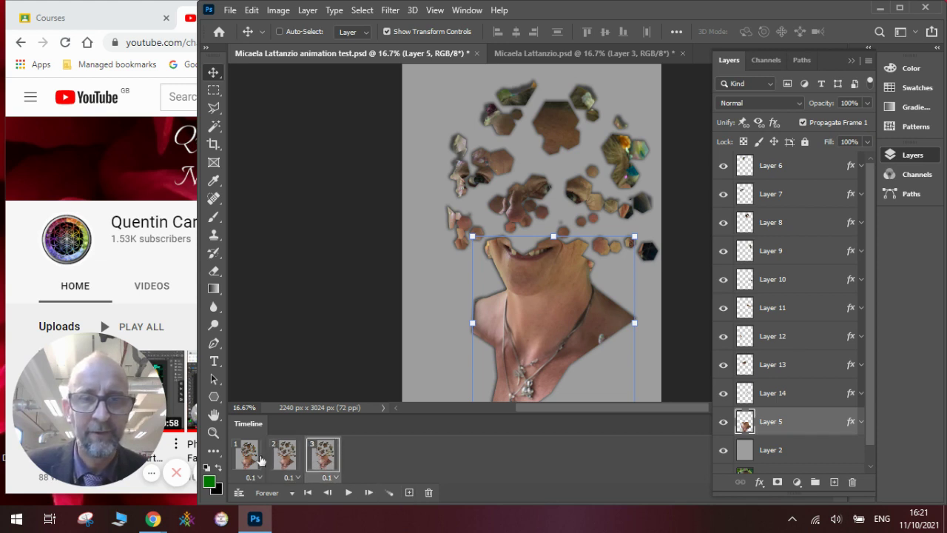
pyautogui.click(247, 458)
pyautogui.click(299, 464)
pyautogui.click(322, 463)
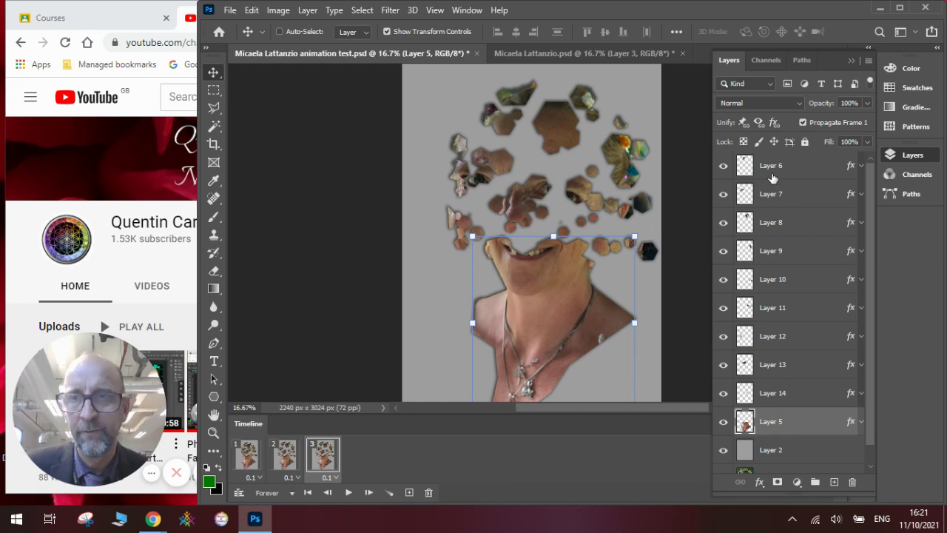
# - Move the hexagon fragments on Layers 6–10 further out from the head
pyautogui.click(826, 172)
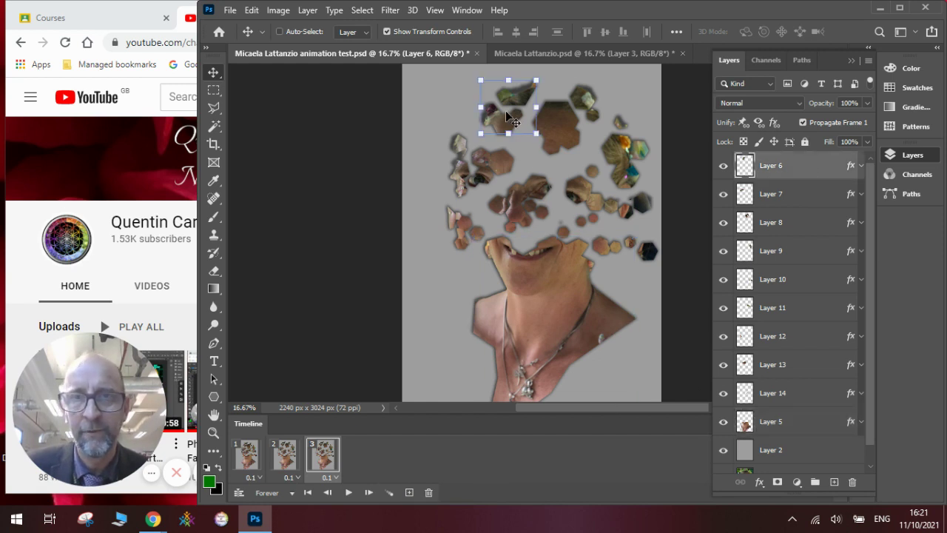
pyautogui.moveTo(503, 114); pyautogui.dragTo(496, 106)
pyautogui.click(769, 197)
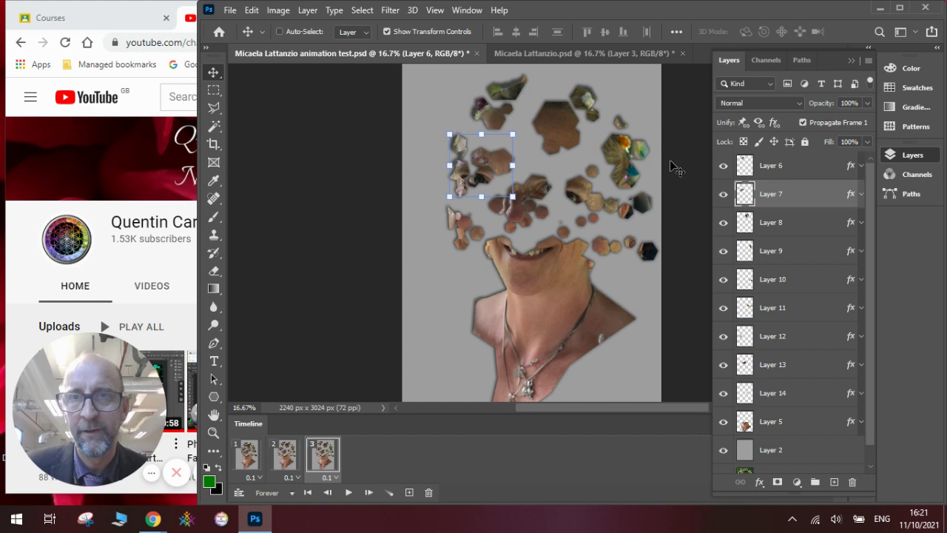
pyautogui.moveTo(491, 160); pyautogui.dragTo(476, 157)
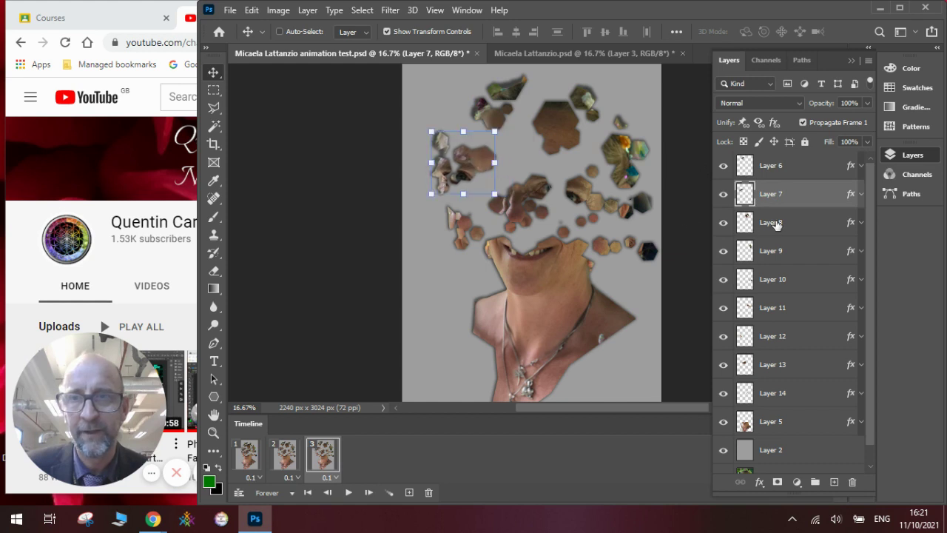
pyautogui.hotkey('alt', '[')
pyautogui.moveTo(556, 119); pyautogui.dragTo(569, 107)
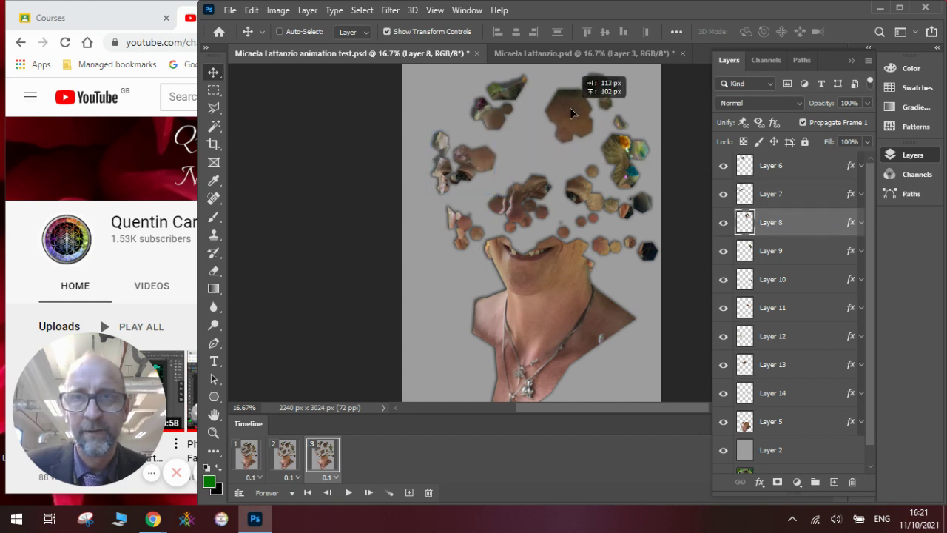
pyautogui.click(805, 255)
pyautogui.moveTo(624, 159); pyautogui.dragTo(614, 152)
pyautogui.click(762, 278)
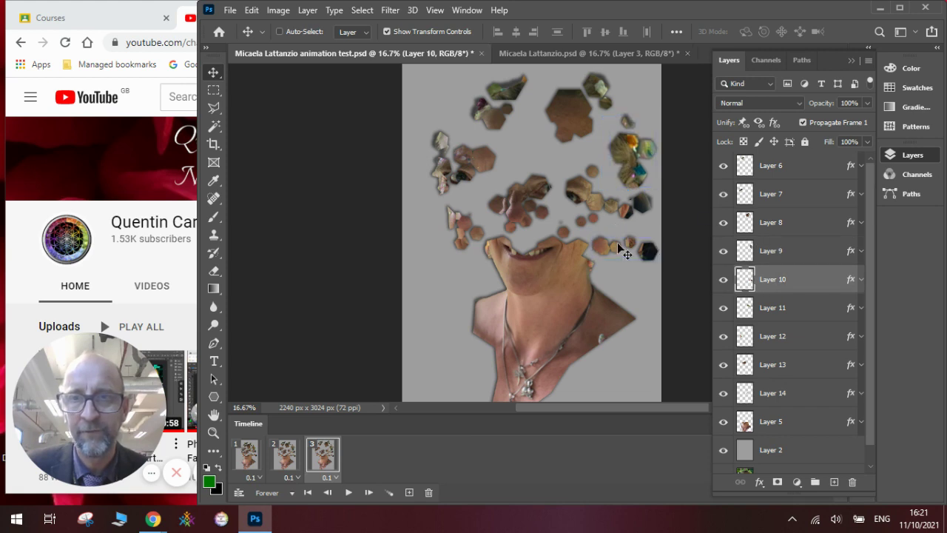
pyautogui.moveTo(618, 244); pyautogui.dragTo(624, 251)
# - Move Layers 11–14's fragments further out, undoing an accidental 86% resize of Layer 14
pyautogui.click(777, 307)
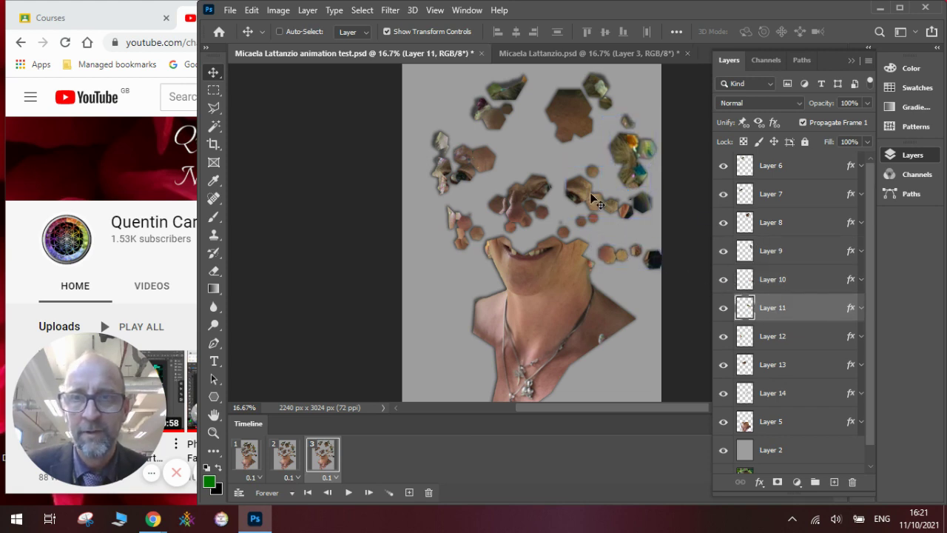
pyautogui.moveTo(592, 197); pyautogui.dragTo(614, 201)
pyautogui.click(799, 336)
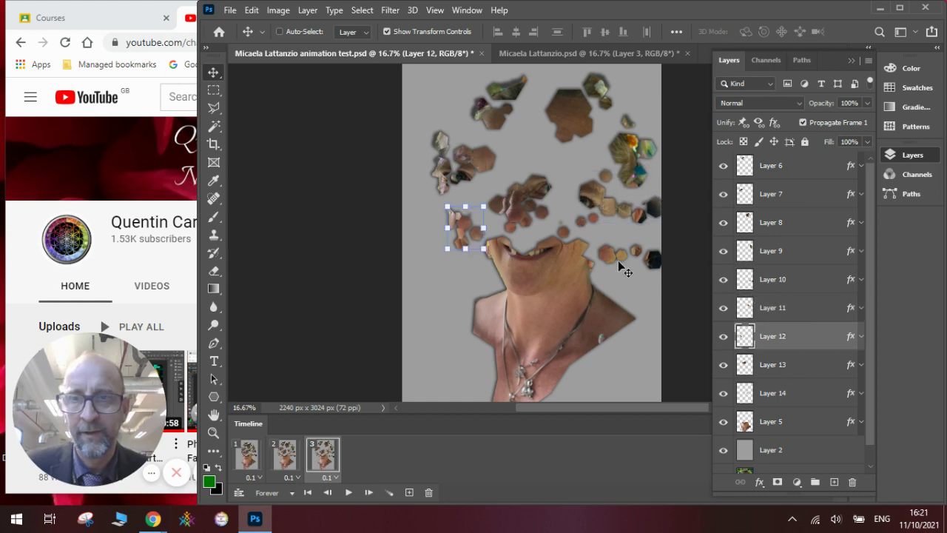
pyautogui.moveTo(474, 230); pyautogui.dragTo(453, 235)
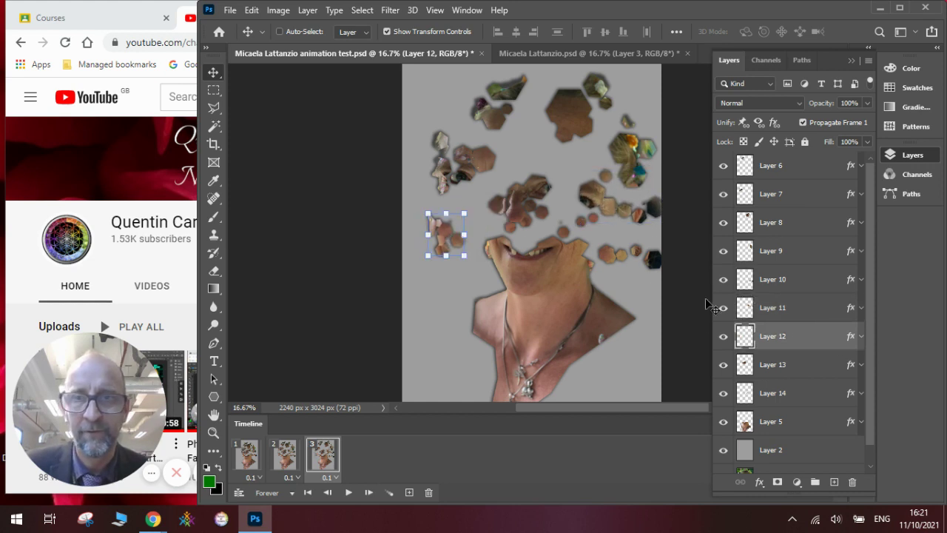
pyautogui.click(781, 363)
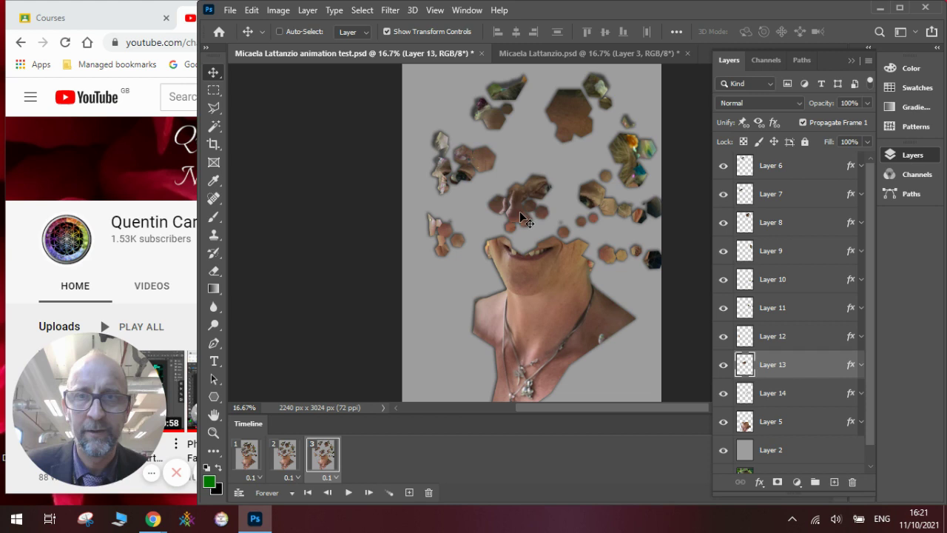
pyautogui.moveTo(523, 213); pyautogui.dragTo(515, 201)
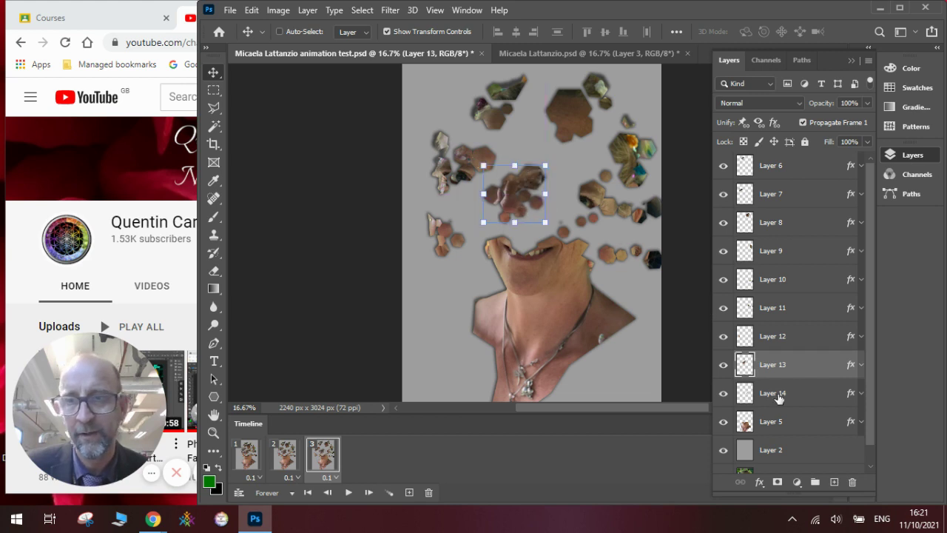
pyautogui.click(776, 393)
pyautogui.moveTo(582, 232); pyautogui.dragTo(579, 230)
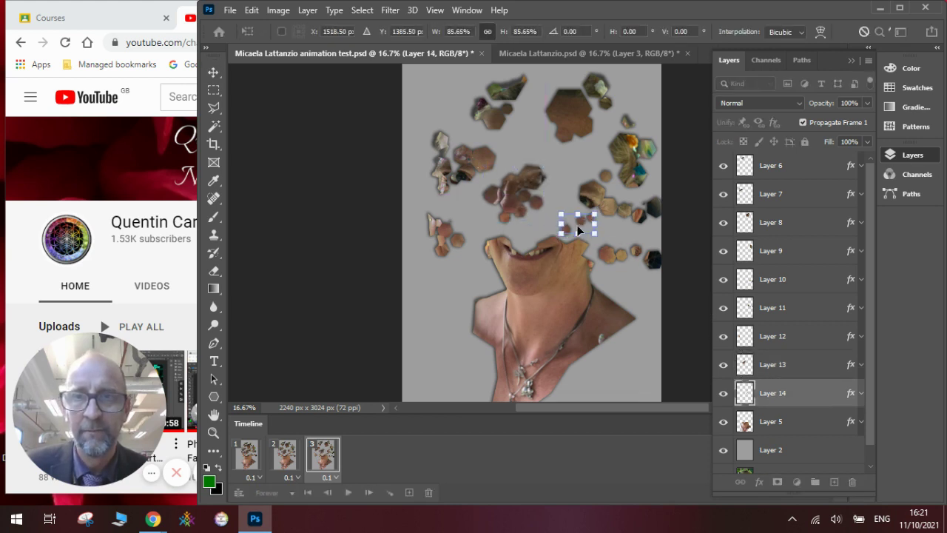
pyautogui.hotkey('ctrl', 'z')
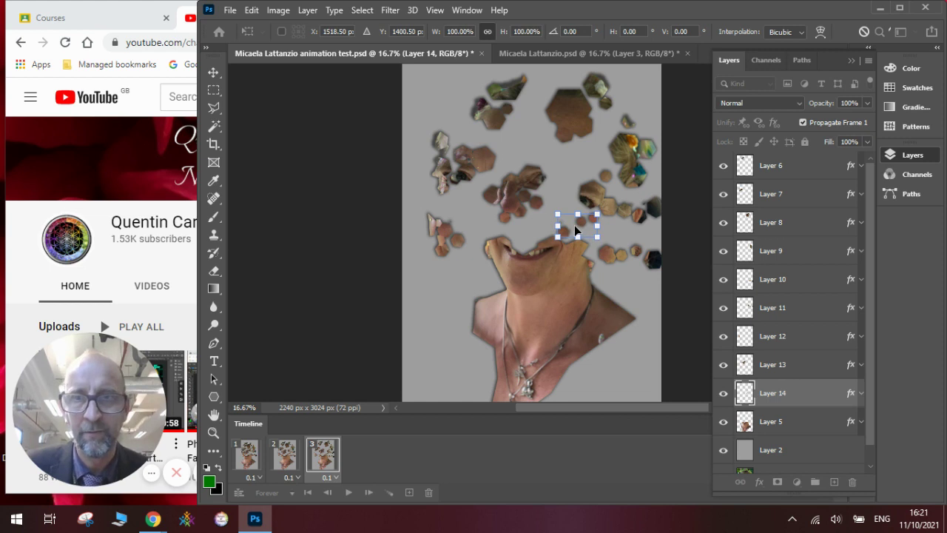
pyautogui.moveTo(574, 225)
pyautogui.mouseDown()
pyautogui.moveTo(584, 232)
pyautogui.moveTo(583, 224)
pyautogui.mouseUp()
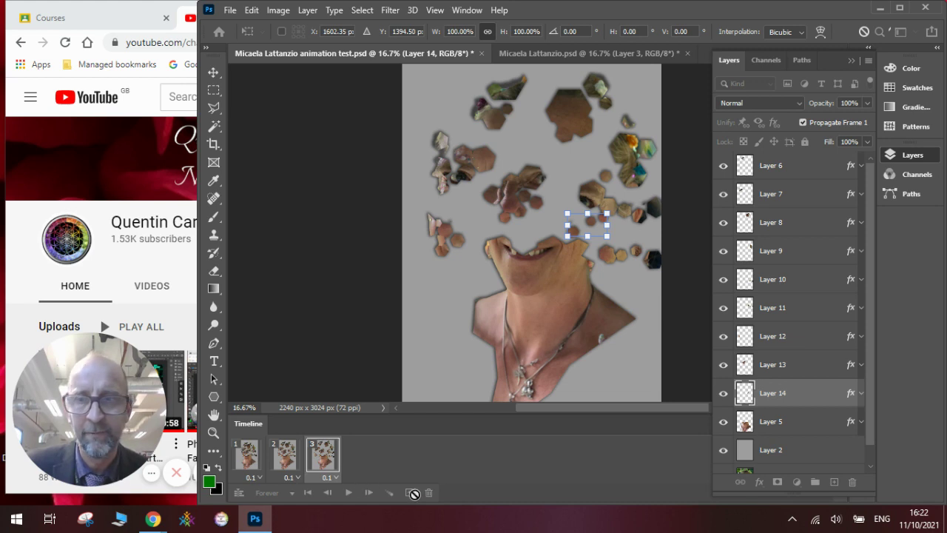
# - Commit the Layer 14 move and play the three-frame animation from frame 1 with Layer 2 selected
pyautogui.press('Return')
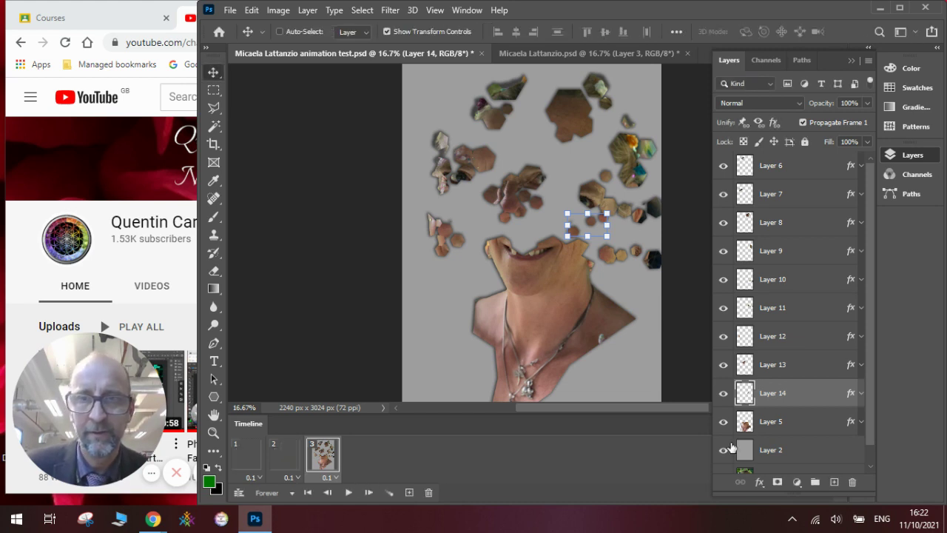
pyautogui.click(245, 460)
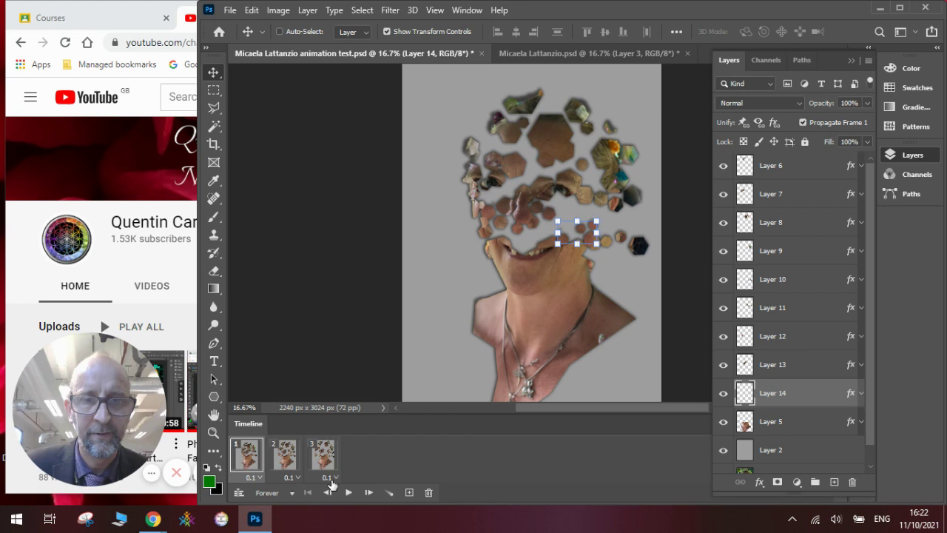
pyautogui.click(348, 492)
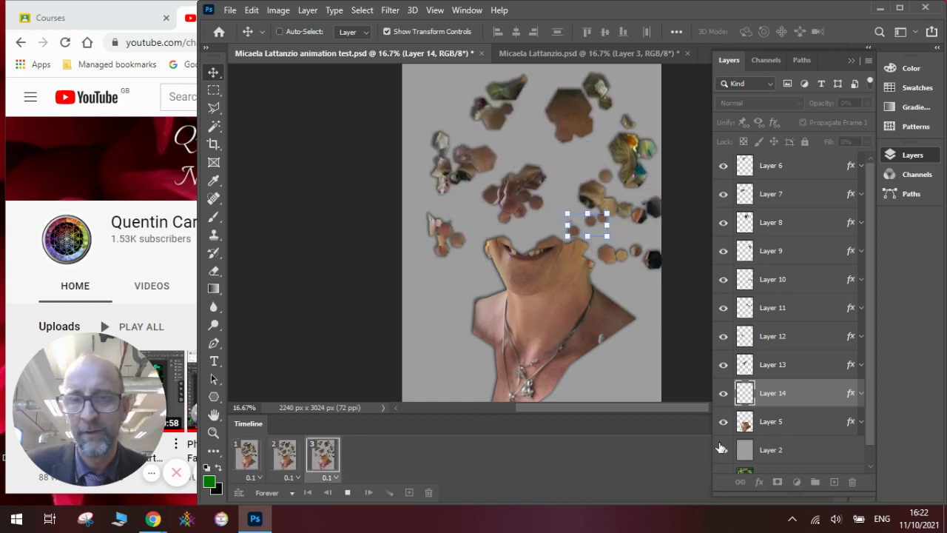
pyautogui.click(345, 494)
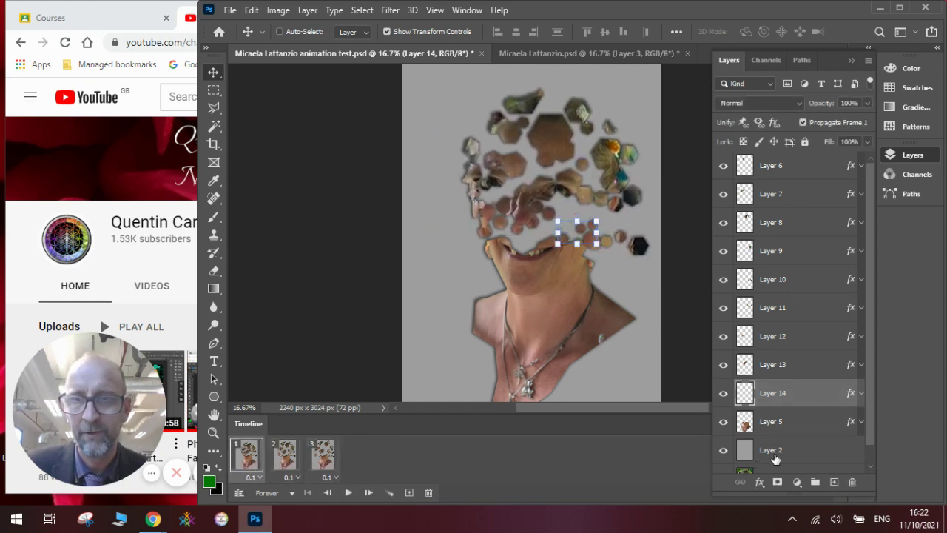
pyautogui.click(747, 451)
pyautogui.click(347, 494)
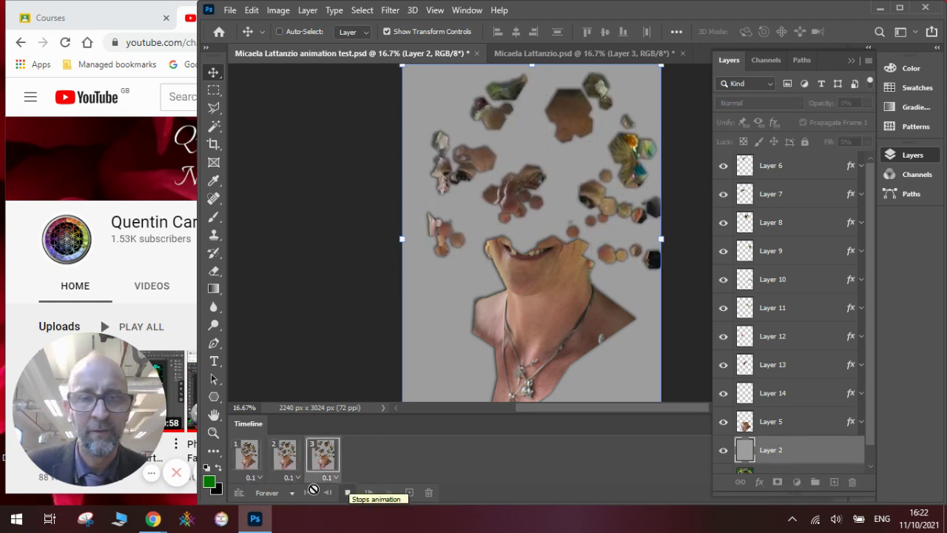
# - Set all three frame delays to 0.2 seconds and play the loop to preview it
pyautogui.click(349, 493)
pyautogui.click(255, 478)
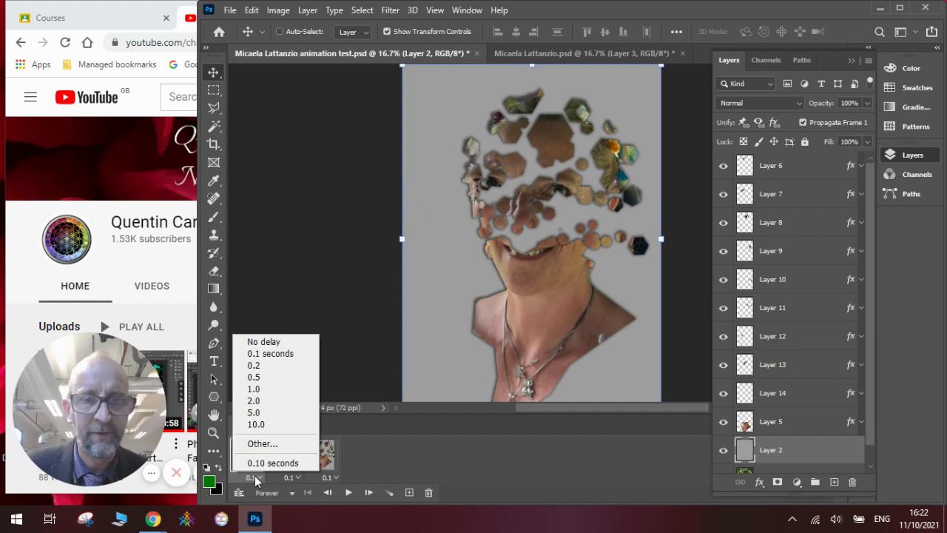
pyautogui.click(279, 365)
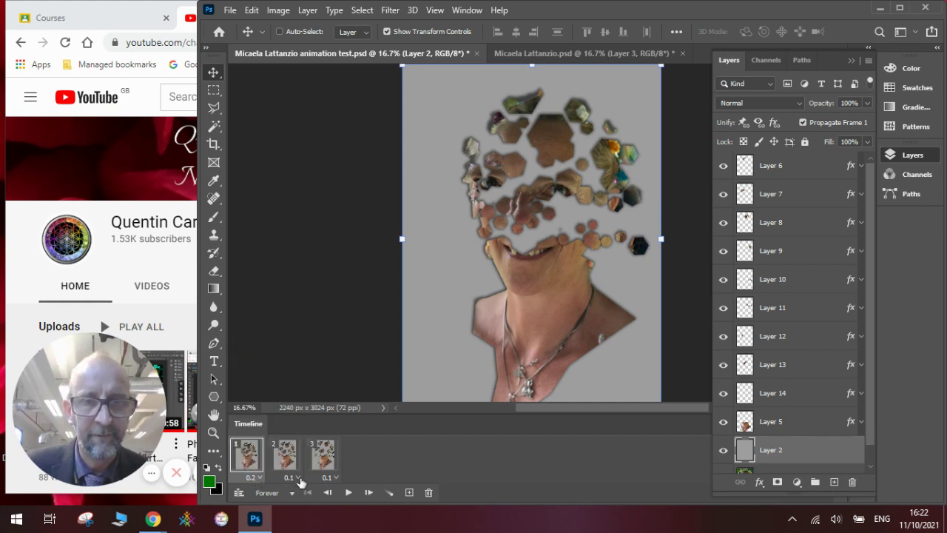
pyautogui.click(348, 492)
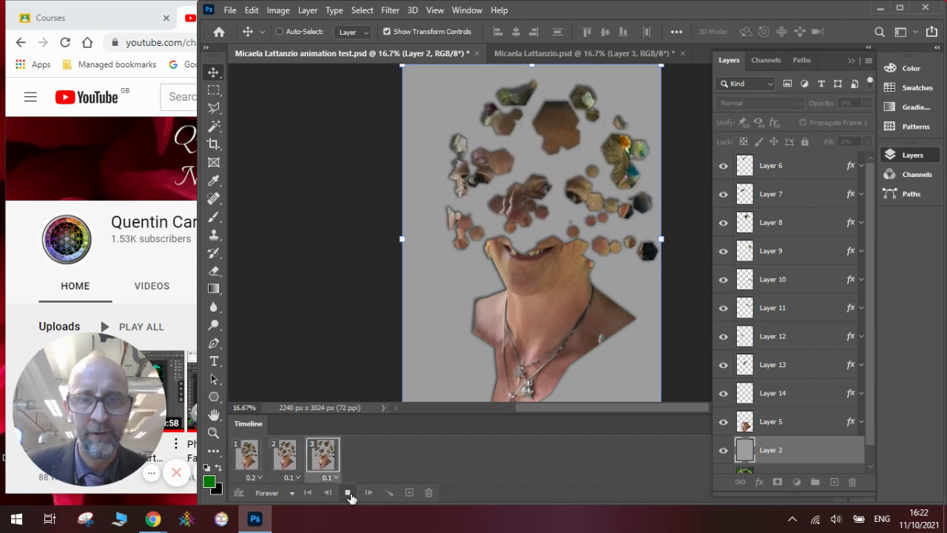
pyautogui.click(348, 492)
pyautogui.click(293, 478)
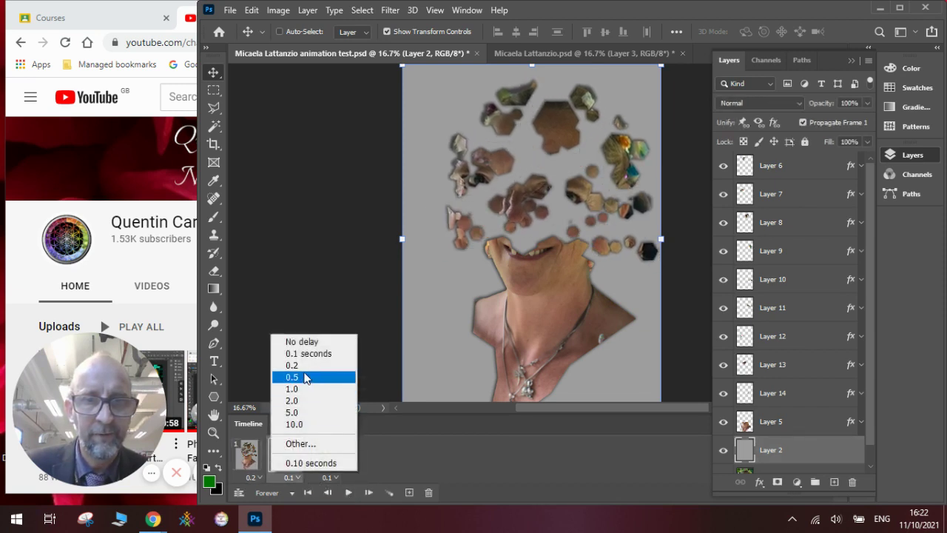
pyautogui.click(292, 365)
pyautogui.click(325, 478)
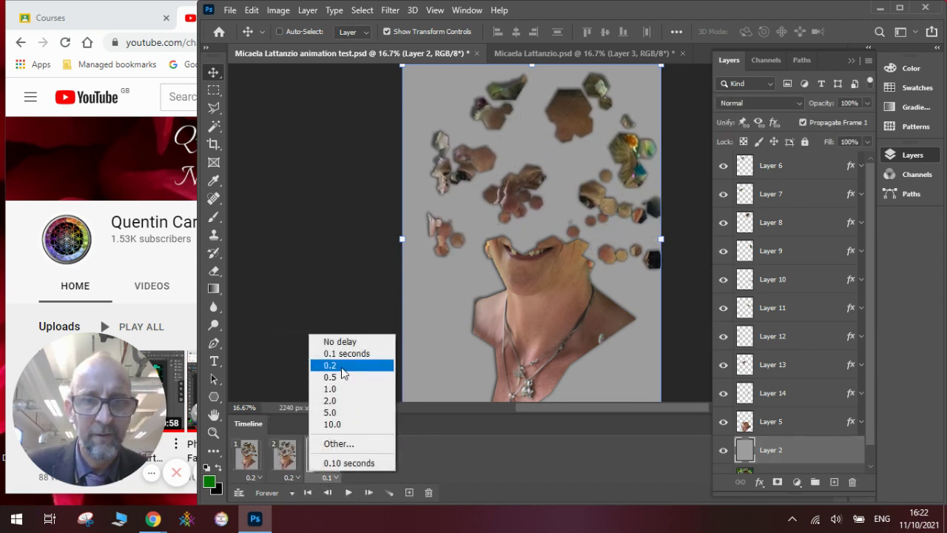
pyautogui.click(331, 364)
pyautogui.click(347, 492)
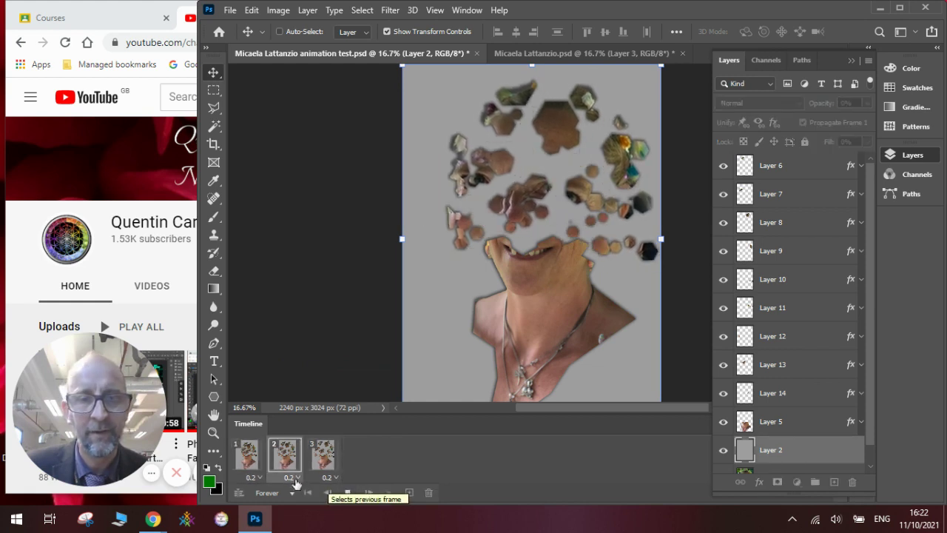
# - Change frames 1–3 to a 0.5-second delay and preview the slower loop
pyautogui.click(347, 492)
pyautogui.click(252, 477)
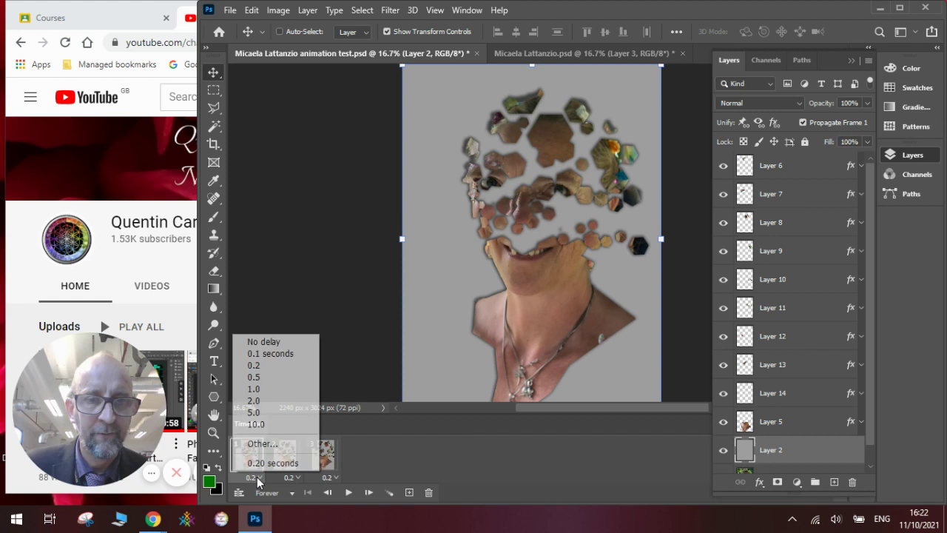
pyautogui.click(274, 374)
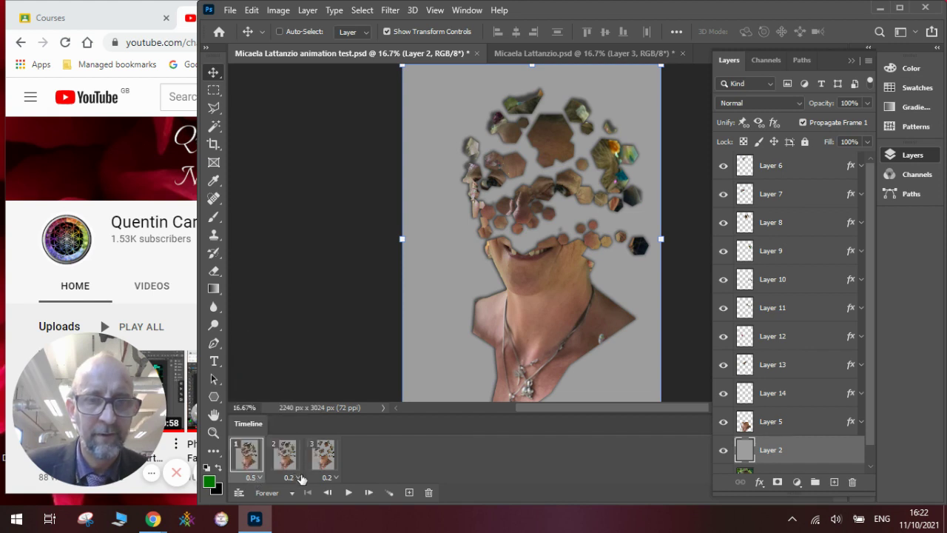
pyautogui.click(296, 477)
pyautogui.click(311, 374)
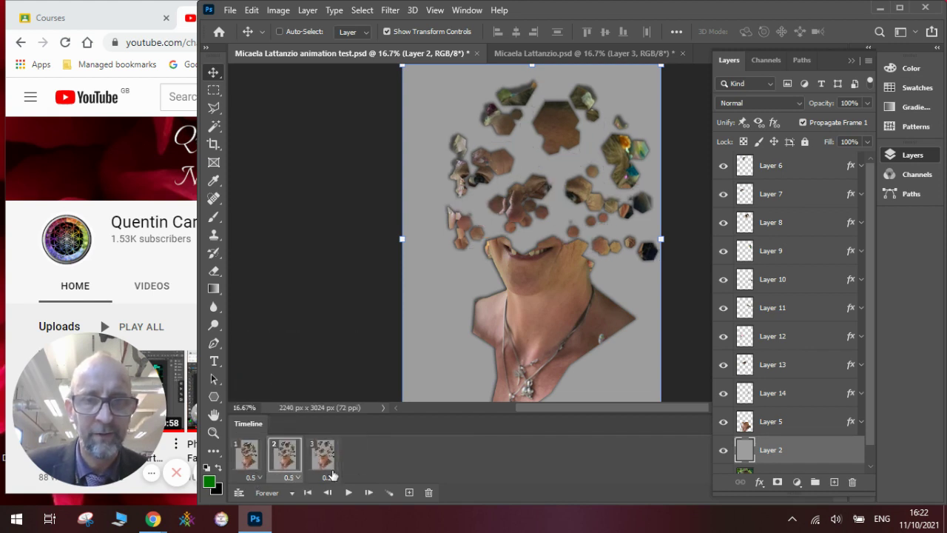
pyautogui.click(332, 474)
pyautogui.click(348, 374)
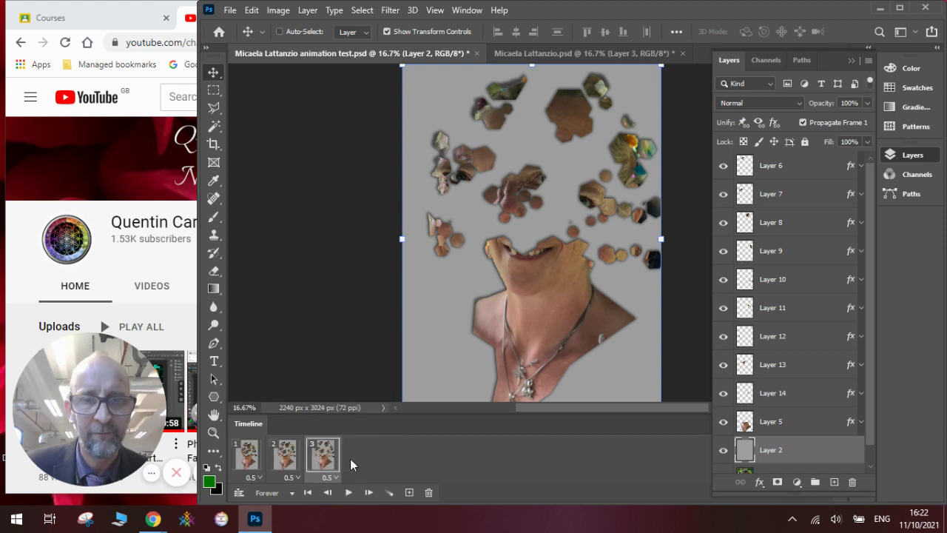
pyautogui.click(350, 493)
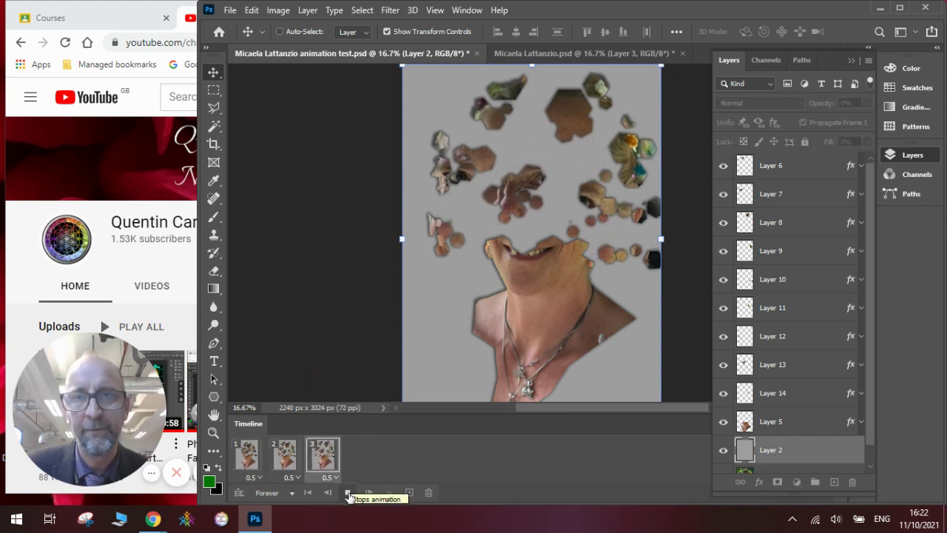
# - Return frames 1–3 to a 0.1-second delay and play the animation
pyautogui.click(350, 494)
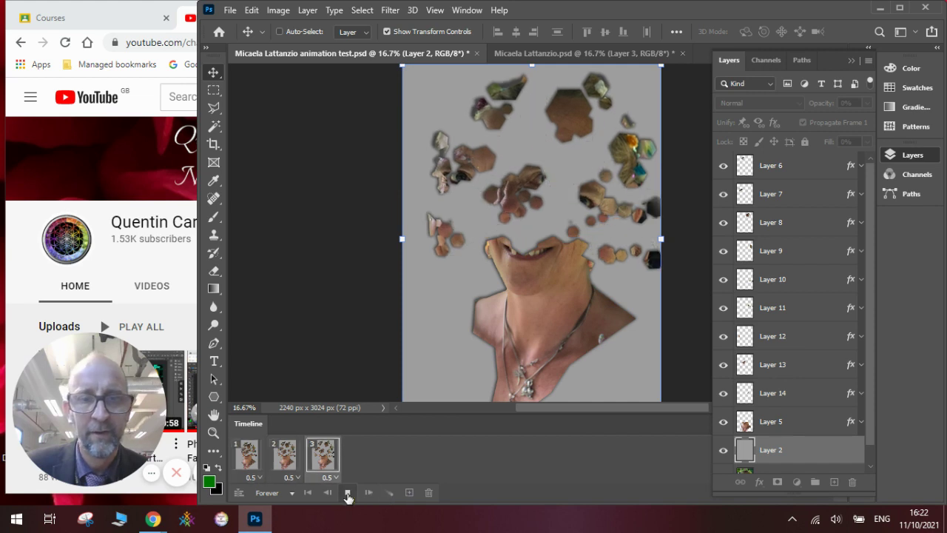
pyautogui.click(258, 479)
pyautogui.click(266, 353)
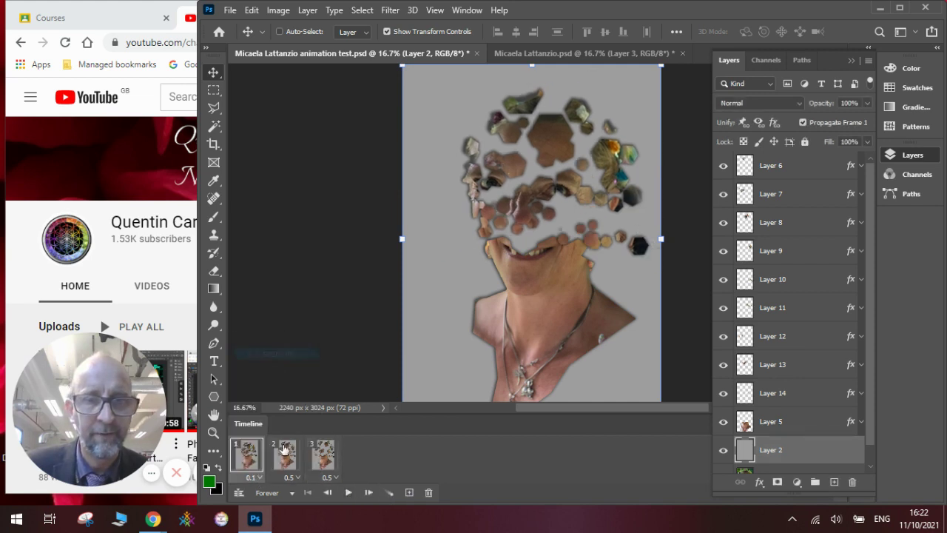
pyautogui.click(289, 479)
pyautogui.click(310, 354)
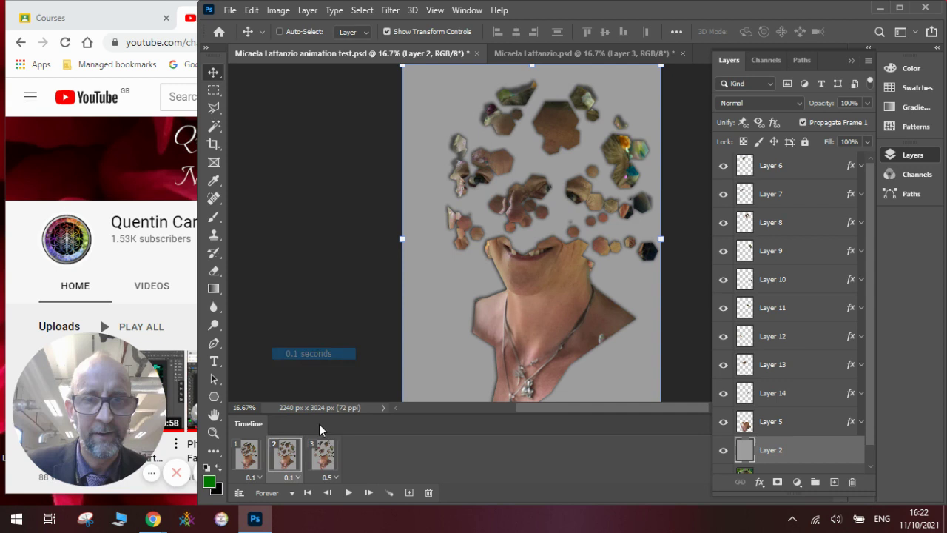
pyautogui.click(330, 477)
pyautogui.click(347, 355)
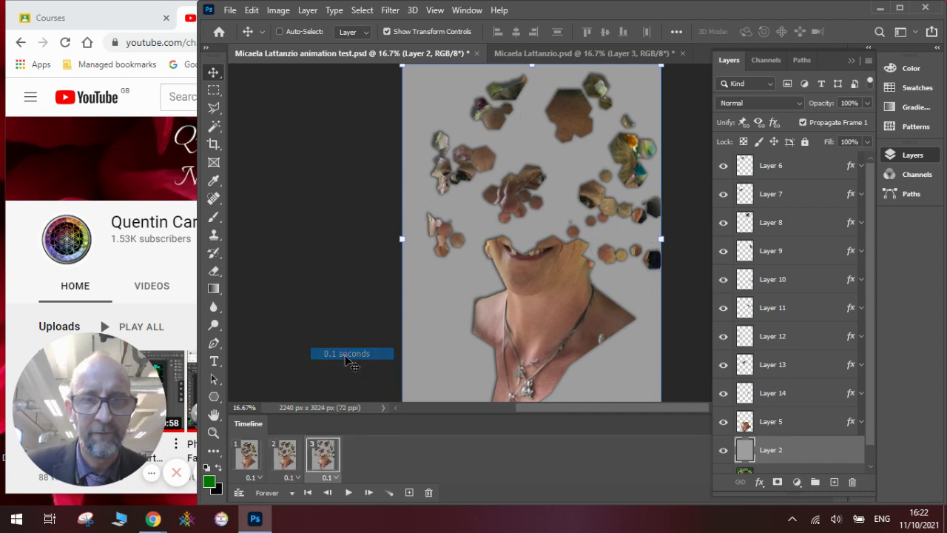
pyautogui.click(349, 494)
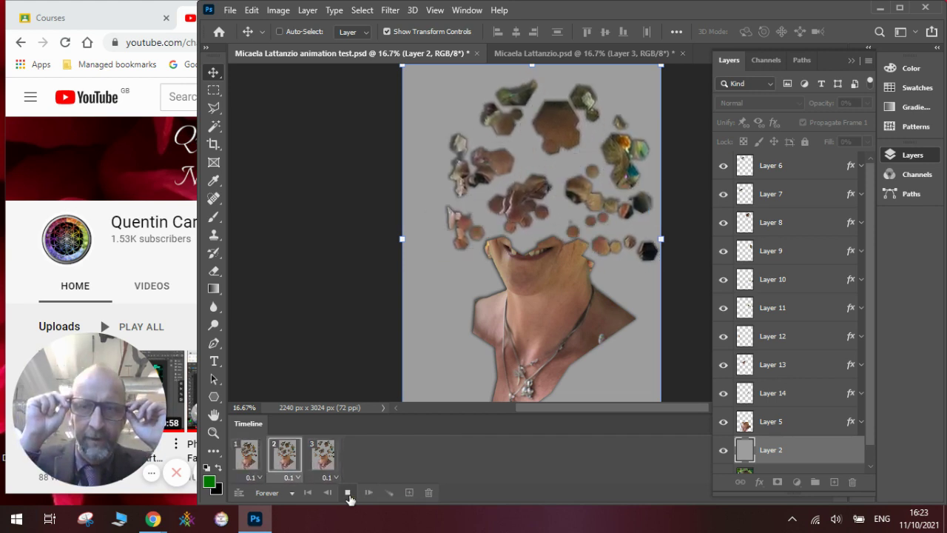
# - Stop playback and duplicate frame 3 as a new frame 4
pyautogui.click(347, 494)
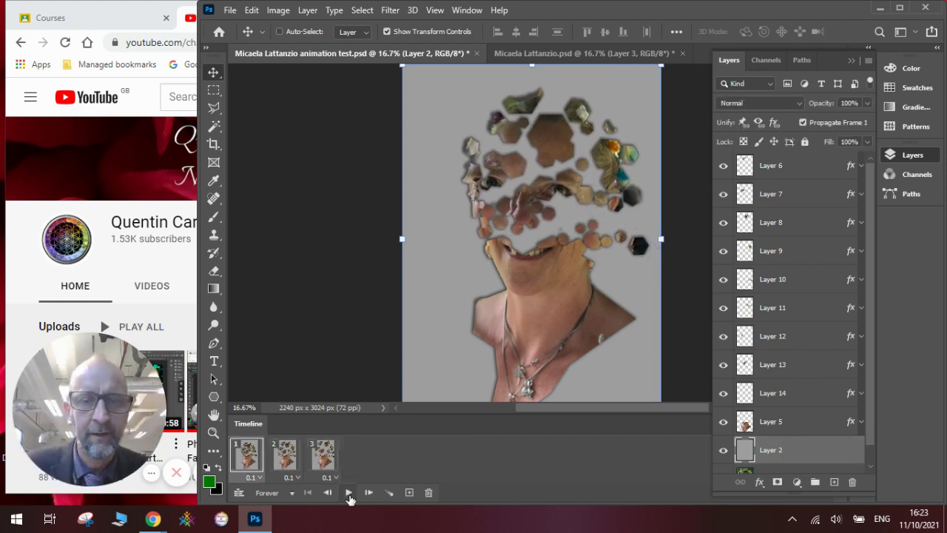
pyautogui.click(323, 457)
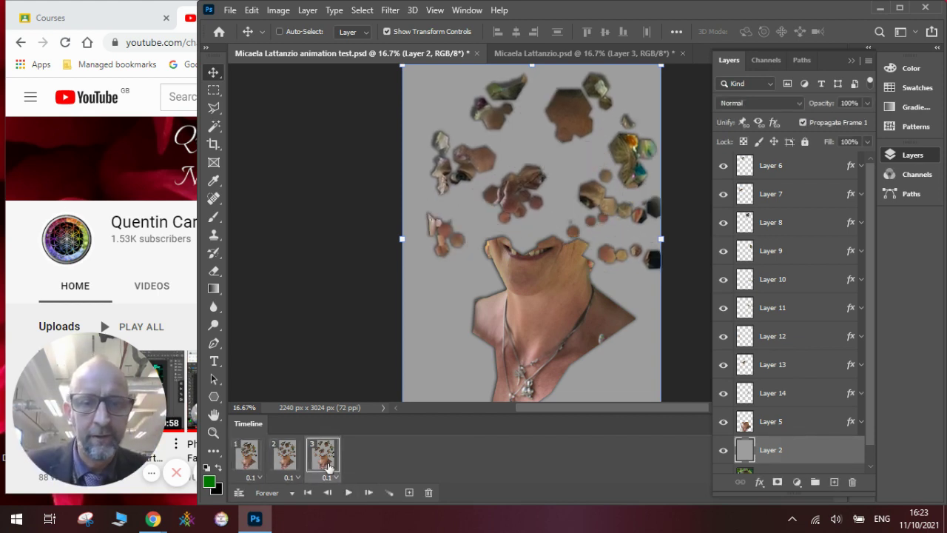
pyautogui.click(409, 492)
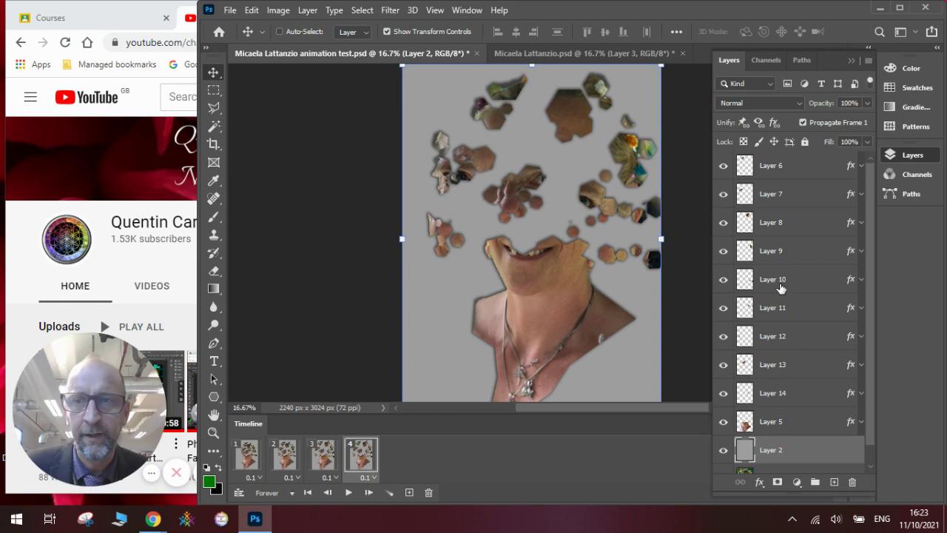
# - In frame 4, nudge the Layer 6–10 hexagon pieces slightly outward
pyautogui.click(797, 165)
pyautogui.moveTo(486, 98); pyautogui.dragTo(480, 85)
pyautogui.click(770, 193)
pyautogui.moveTo(466, 162); pyautogui.dragTo(446, 154)
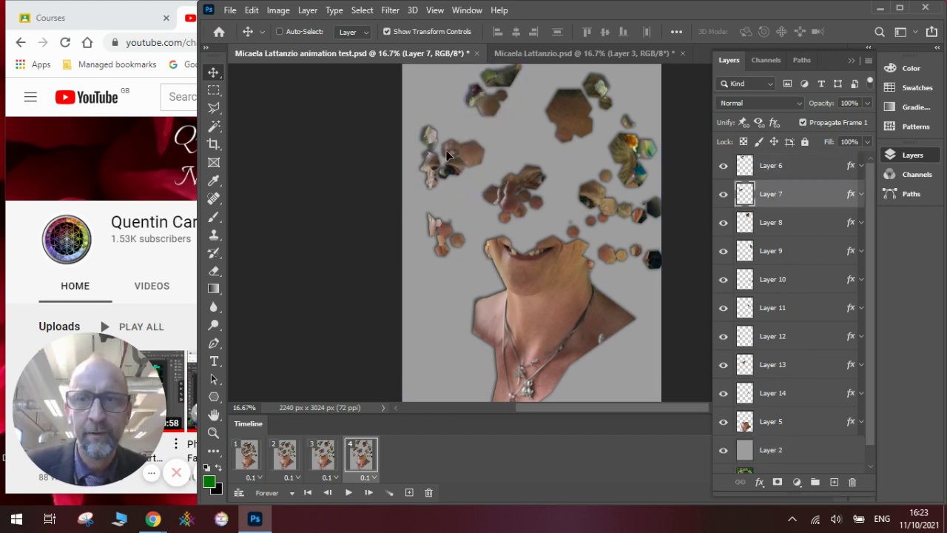
pyautogui.click(786, 225)
pyautogui.moveTo(572, 118); pyautogui.dragTo(587, 111)
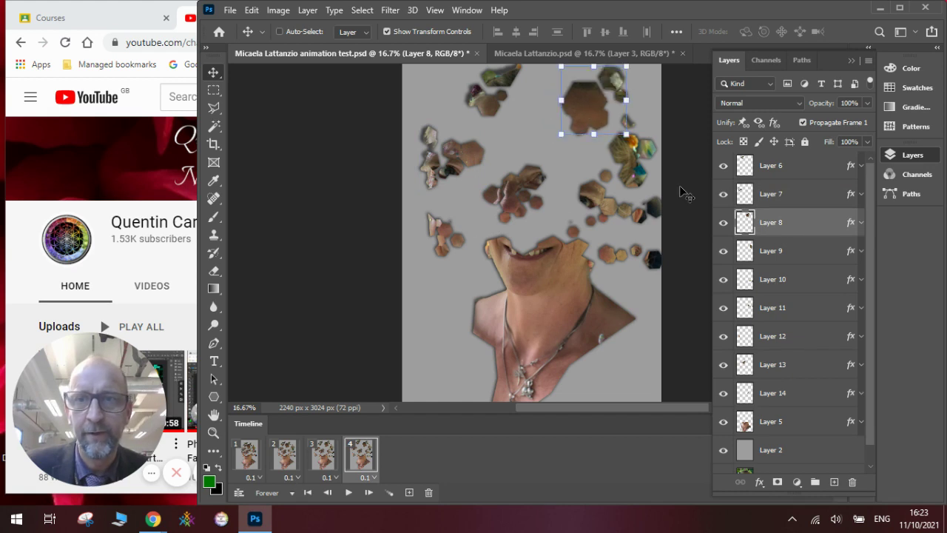
pyautogui.click(770, 253)
pyautogui.moveTo(630, 151); pyautogui.dragTo(640, 152)
pyautogui.click(773, 287)
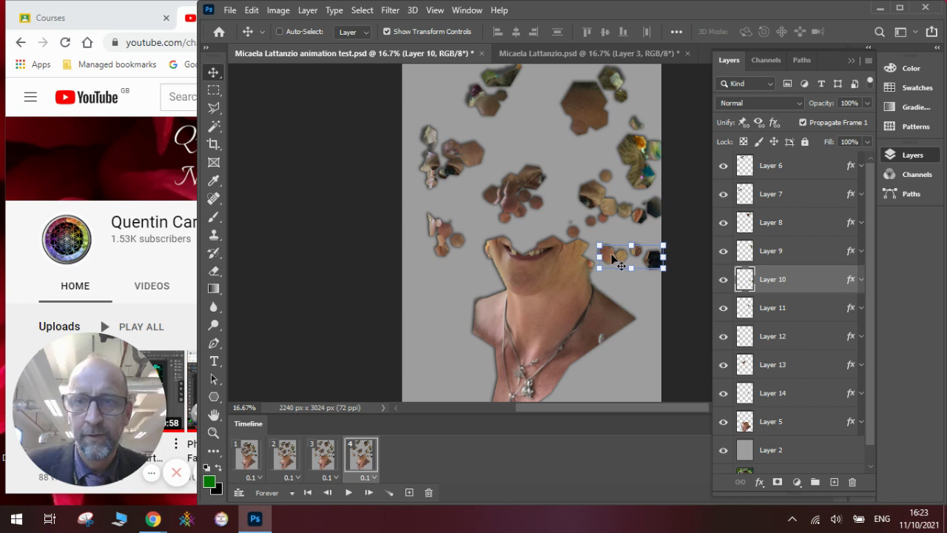
pyautogui.moveTo(611, 257); pyautogui.dragTo(615, 267)
# - Push the Layer 11–14 fragments further out, preview the loop, and return to frame 4
pyautogui.click(805, 313)
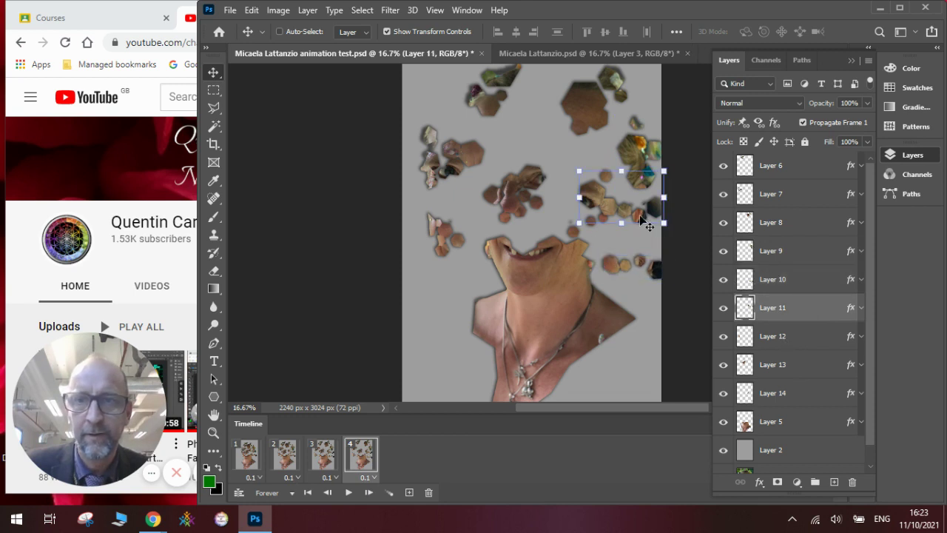
pyautogui.moveTo(613, 197); pyautogui.dragTo(626, 206)
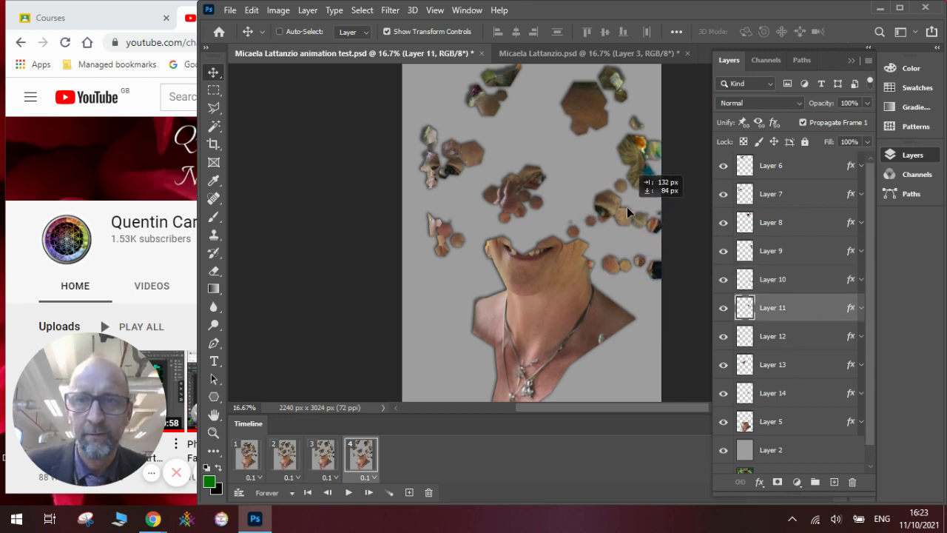
pyautogui.click(788, 346)
pyautogui.moveTo(460, 256); pyautogui.dragTo(437, 261)
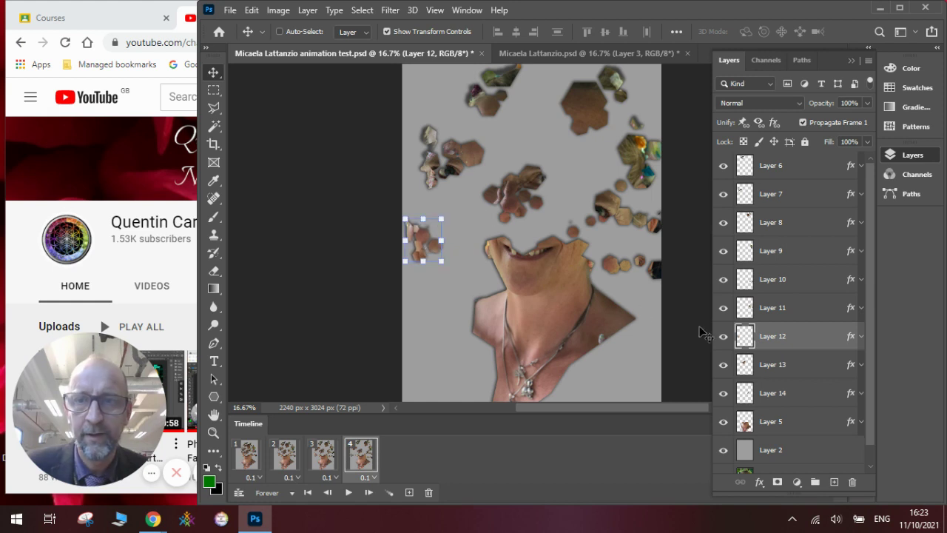
pyautogui.click(782, 366)
pyautogui.moveTo(521, 211); pyautogui.dragTo(518, 187)
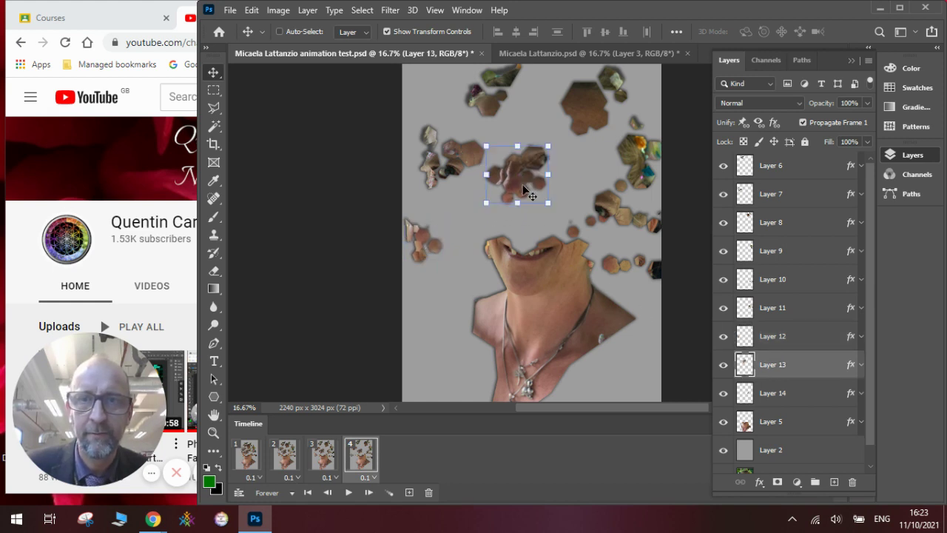
pyautogui.click(806, 393)
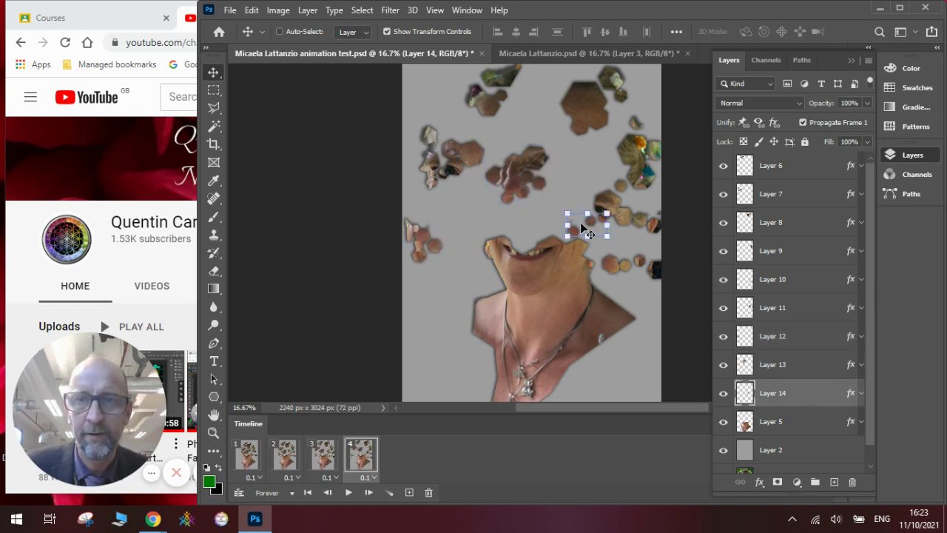
pyautogui.moveTo(581, 227); pyautogui.dragTo(611, 233)
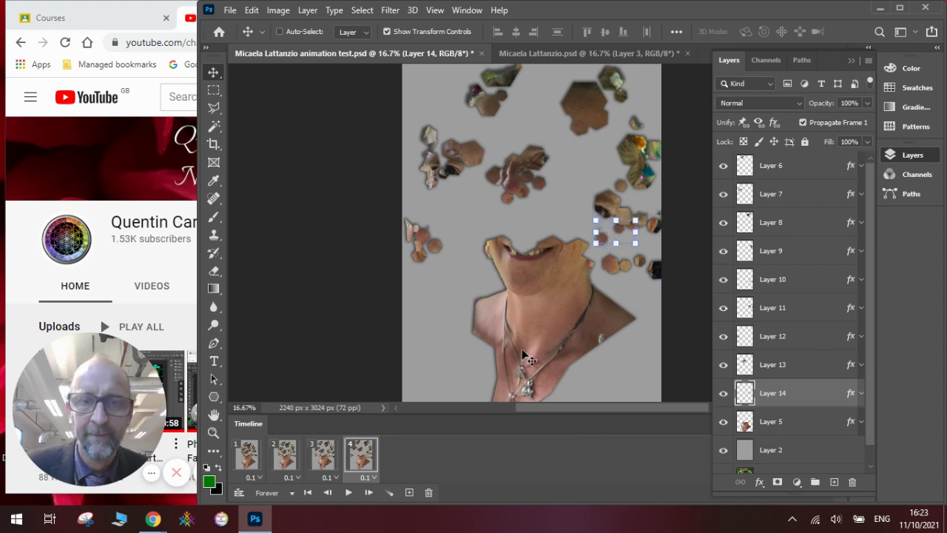
pyautogui.click(348, 493)
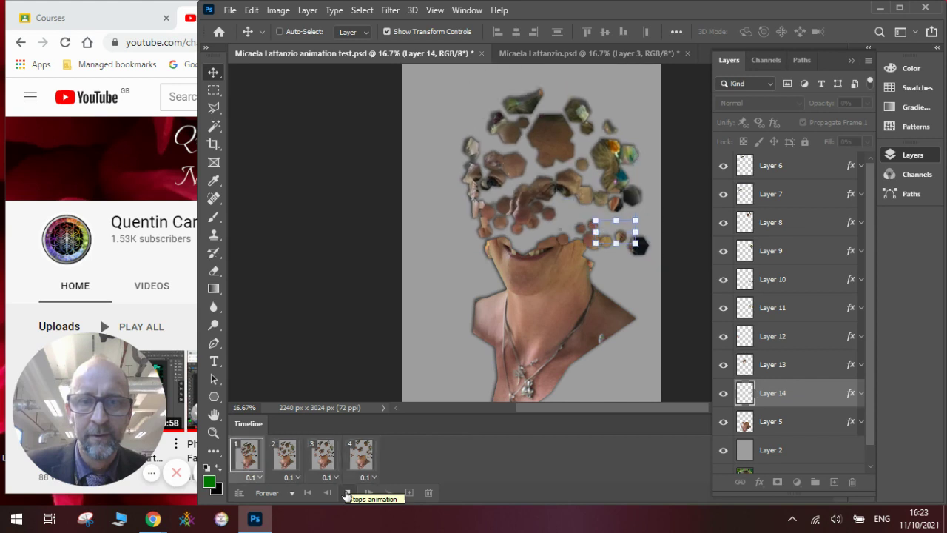
pyautogui.click(346, 494)
pyautogui.click(363, 471)
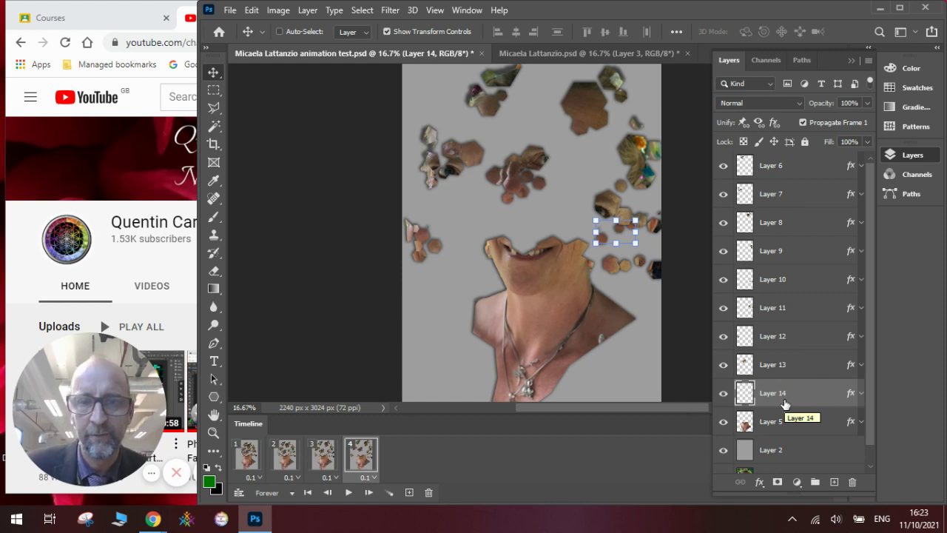
# - Add frame 5 and drag the Layer 6–9 fragments further toward the canvas edges
pyautogui.click(409, 492)
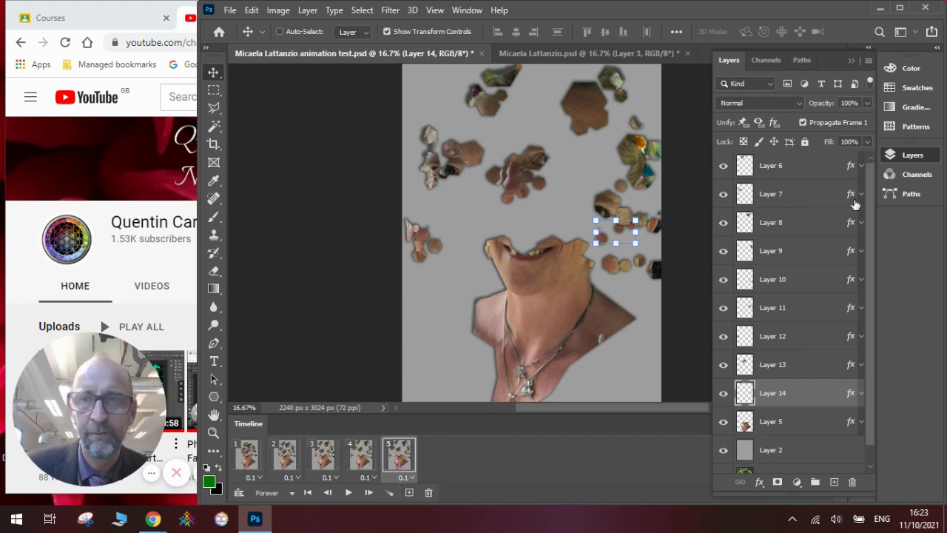
pyautogui.click(814, 166)
pyautogui.moveTo(483, 94)
pyautogui.mouseDown()
pyautogui.moveTo(490, 82)
pyautogui.moveTo(498, 89)
pyautogui.mouseUp()
pyautogui.click(770, 190)
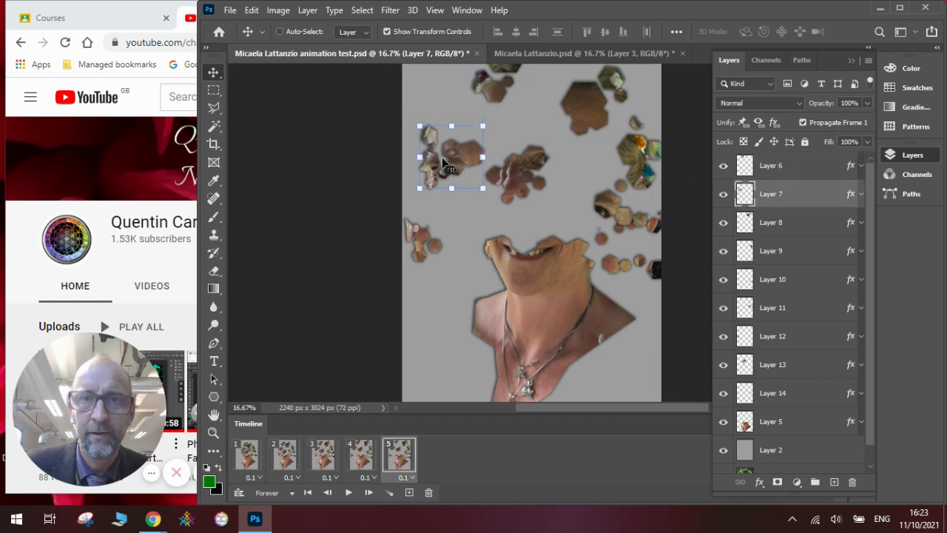
pyautogui.moveTo(442, 161); pyautogui.dragTo(433, 153)
pyautogui.click(788, 226)
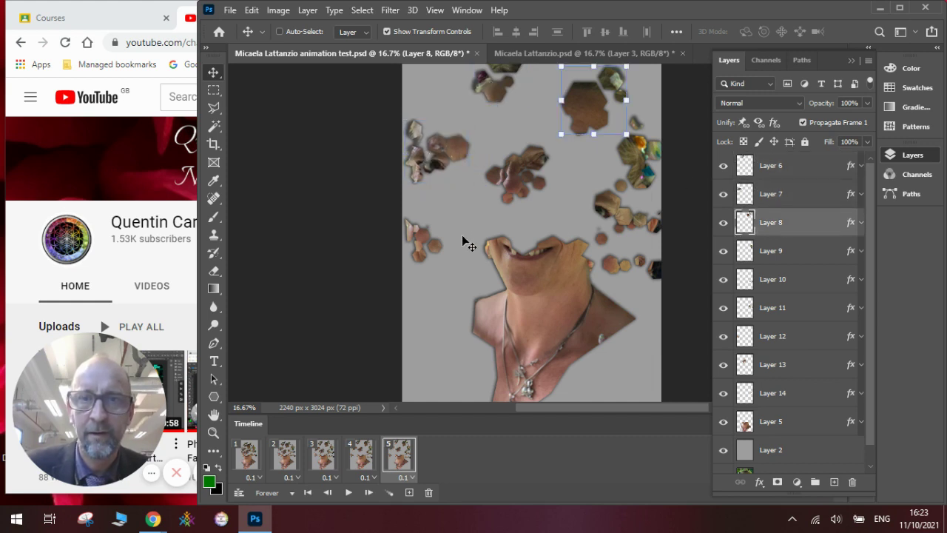
pyautogui.moveTo(598, 110); pyautogui.dragTo(616, 94)
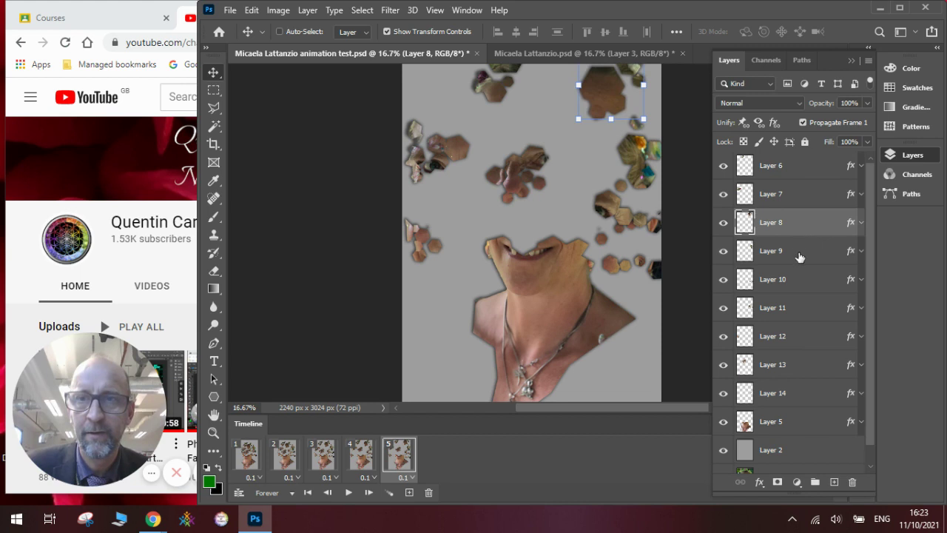
pyautogui.click(799, 256)
pyautogui.moveTo(644, 156); pyautogui.dragTo(667, 160)
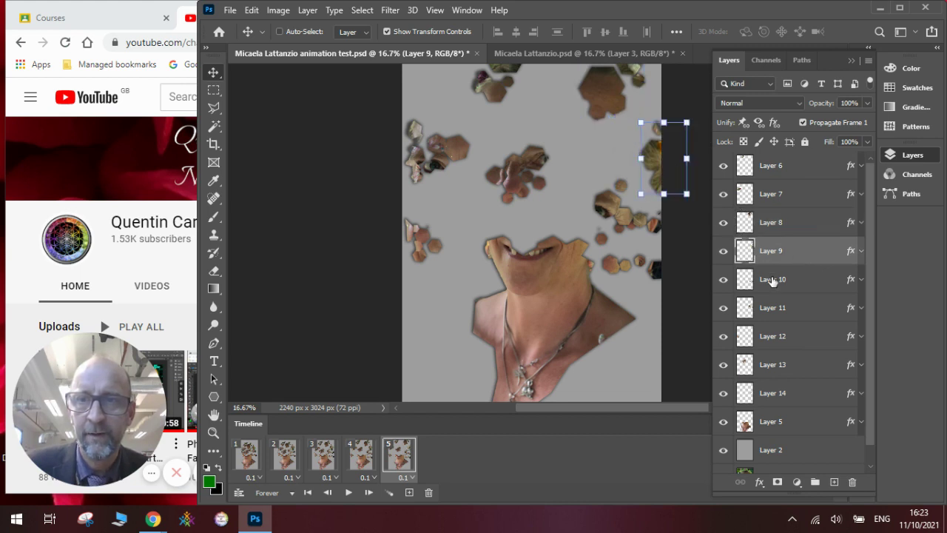
# - Scatter the Layer 10–14 fragments further outward in frame 5
pyautogui.click(772, 281)
pyautogui.moveTo(629, 274); pyautogui.dragTo(642, 290)
pyautogui.click(796, 315)
pyautogui.moveTo(626, 203); pyautogui.dragTo(644, 219)
pyautogui.click(772, 338)
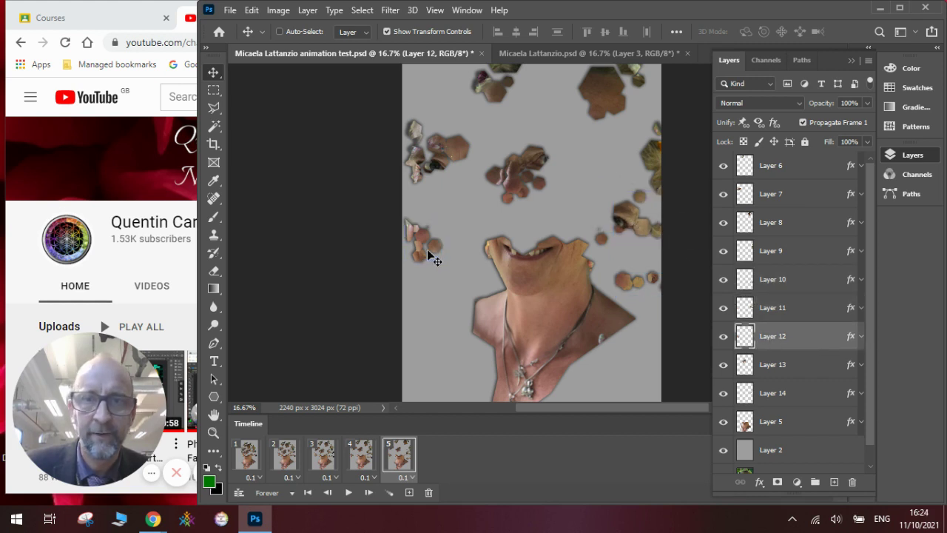
pyautogui.moveTo(429, 254); pyautogui.dragTo(419, 259)
pyautogui.click(775, 363)
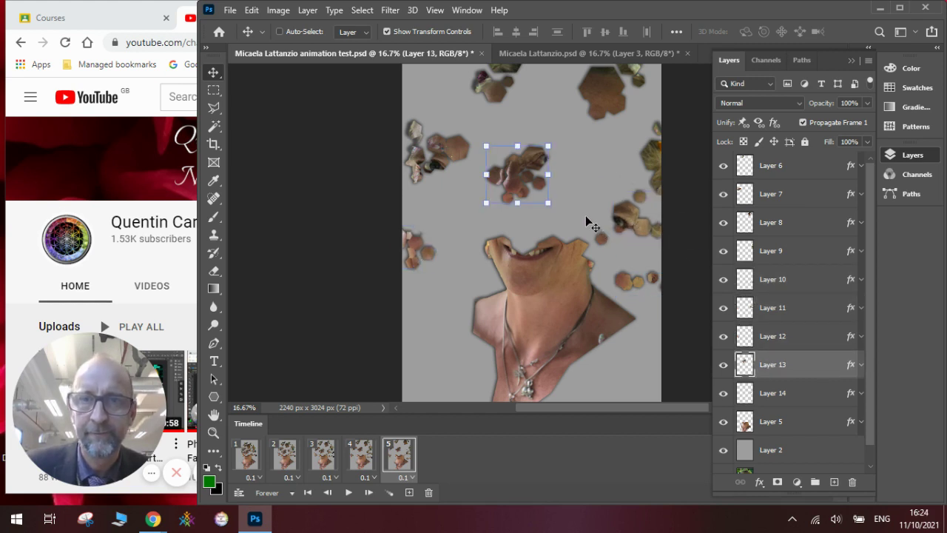
pyautogui.moveTo(539, 195); pyautogui.dragTo(546, 165)
pyautogui.click(773, 394)
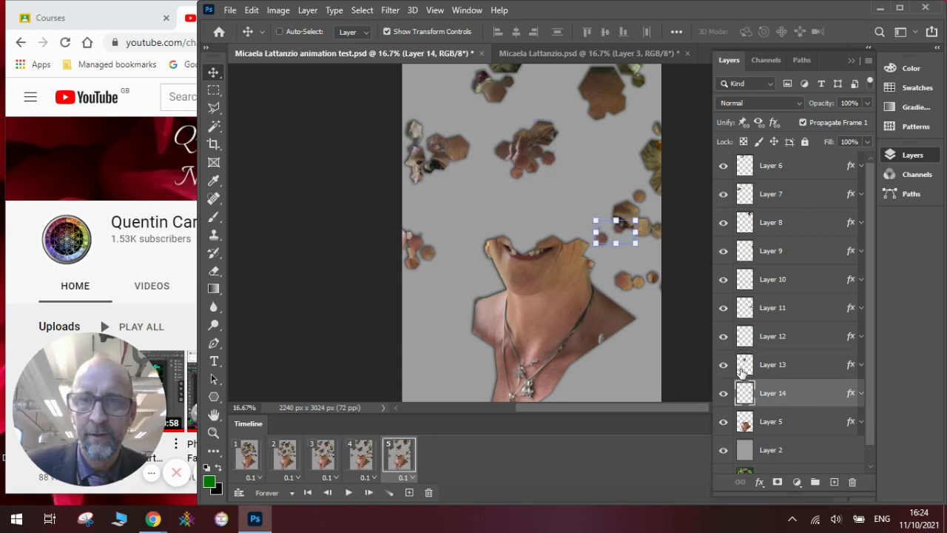
pyautogui.moveTo(620, 230); pyautogui.dragTo(637, 253)
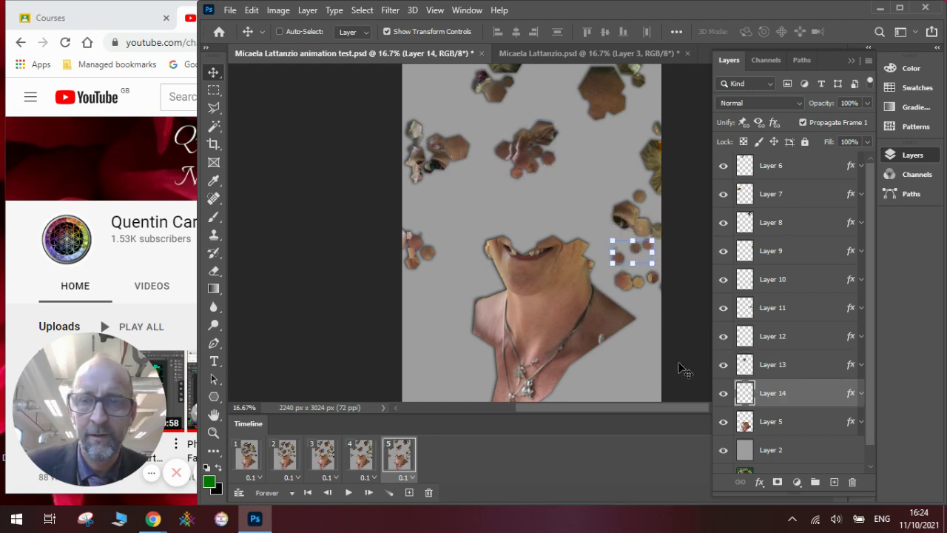
# - Preview the five-frame loop, check Layers 5 and 2, then return to frame 4
pyautogui.click(347, 492)
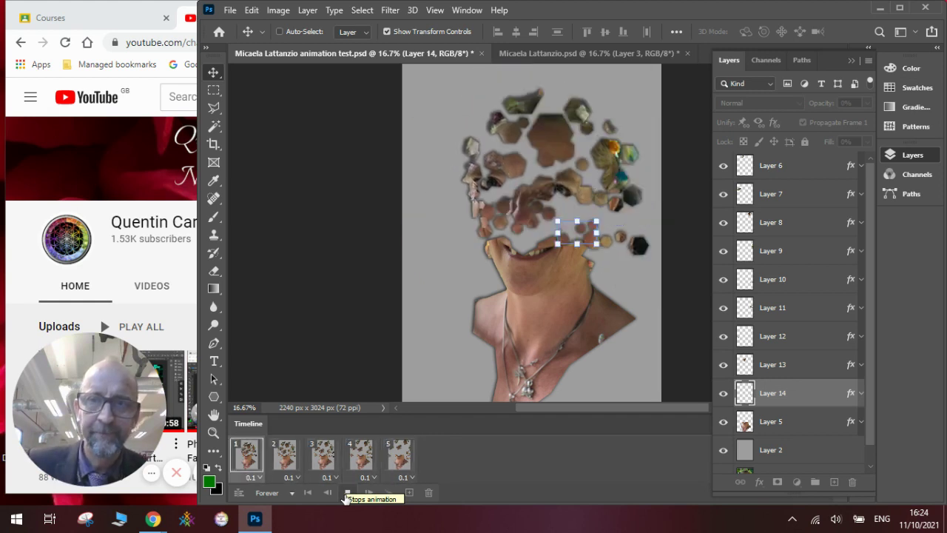
pyautogui.click(345, 494)
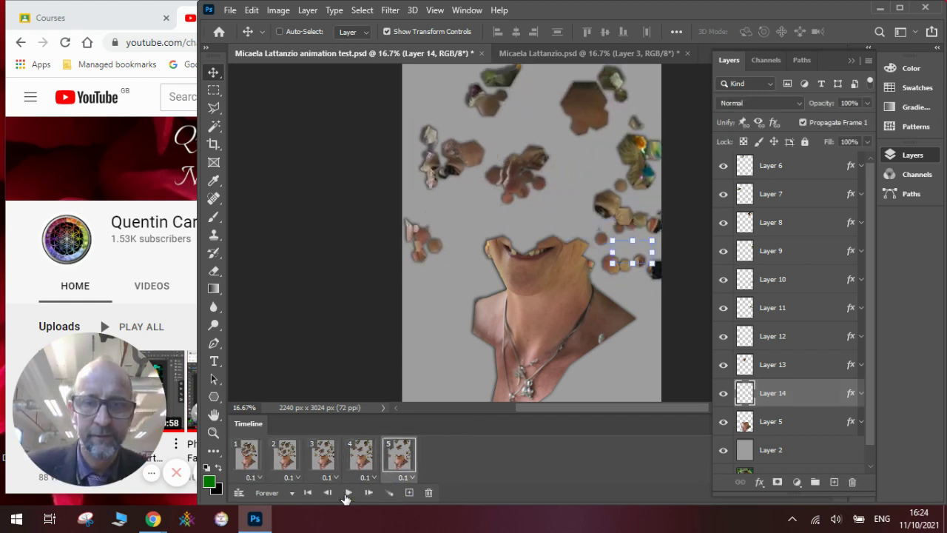
pyautogui.click(776, 434)
pyautogui.click(780, 450)
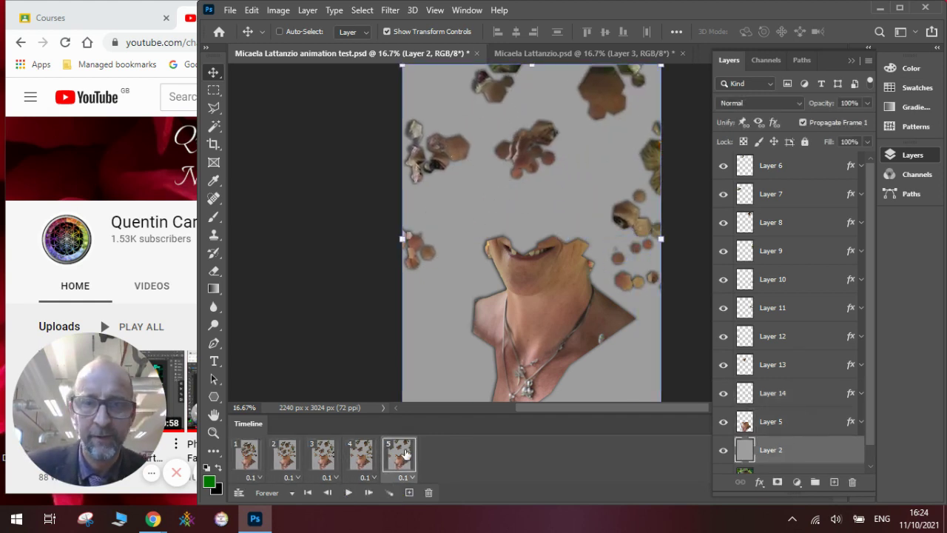
pyautogui.click(349, 493)
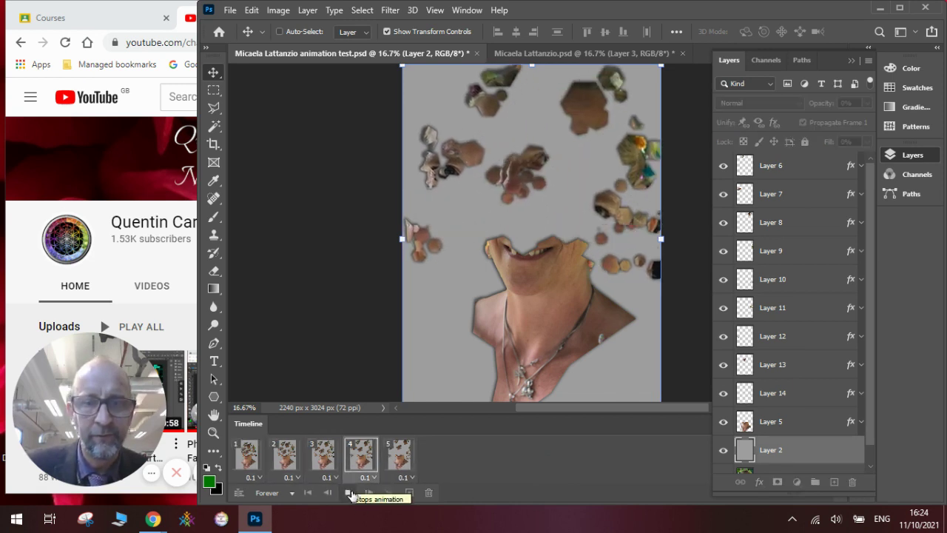
pyautogui.click(349, 492)
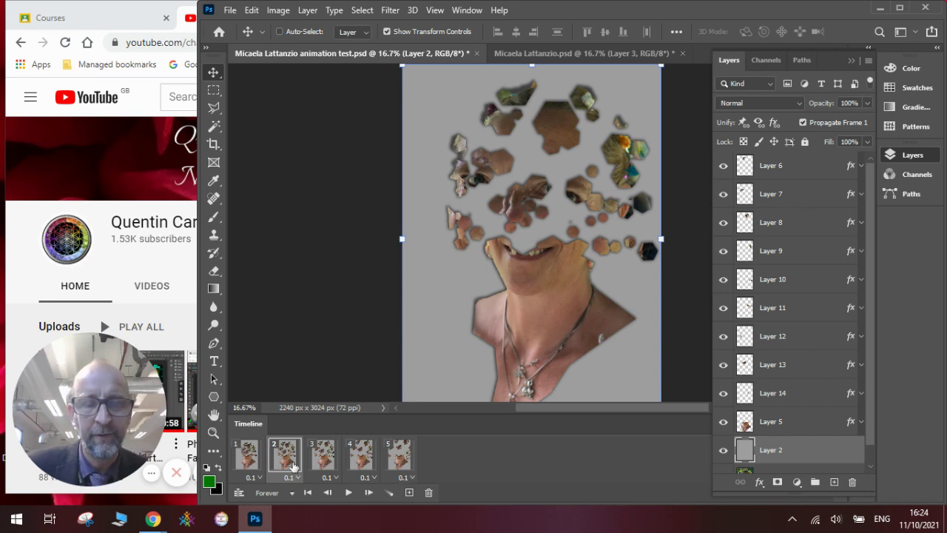
pyautogui.click(360, 454)
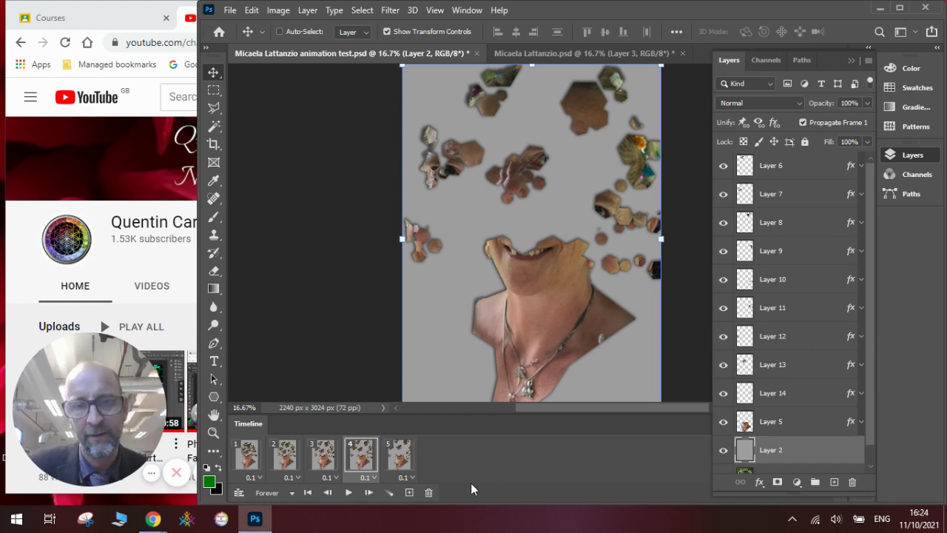
# - Add a sixth frame and step through frames 3–6 to compare them
pyautogui.click(407, 494)
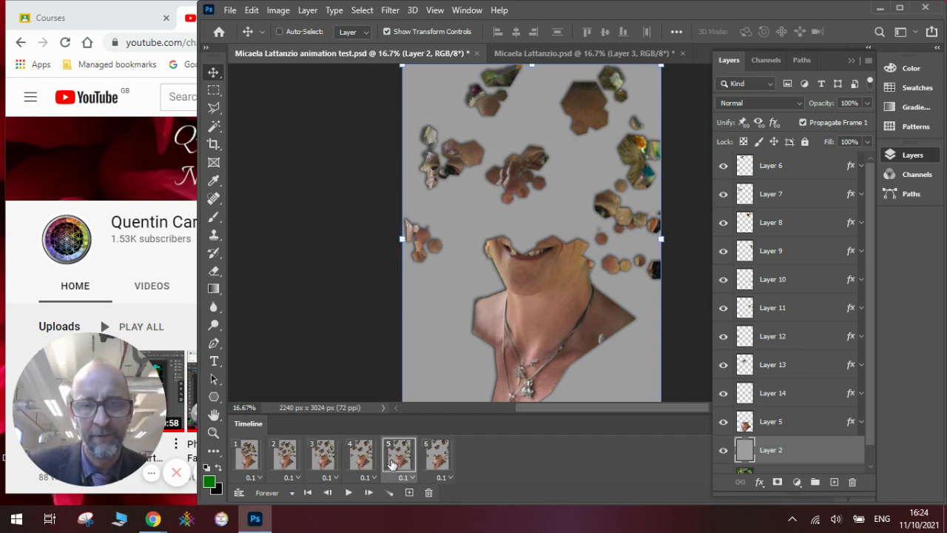
pyautogui.click(450, 455)
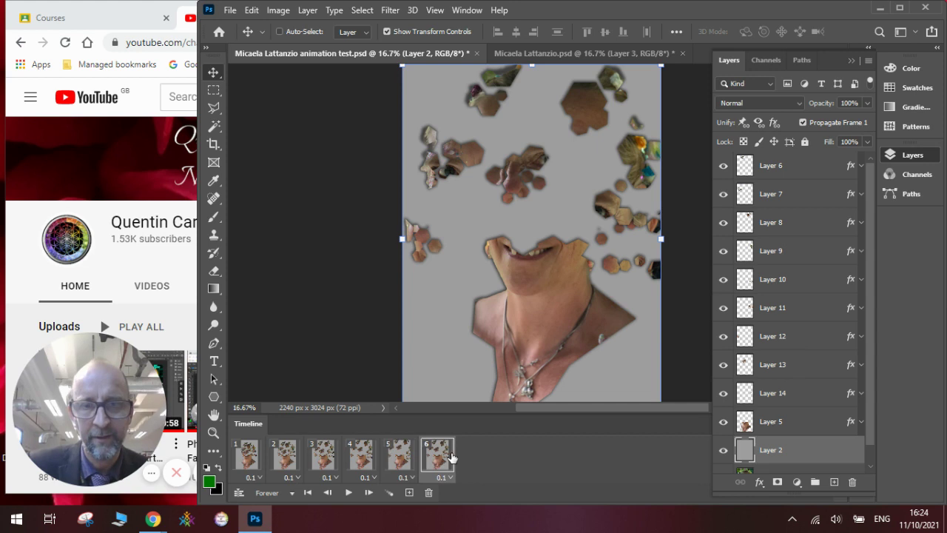
pyautogui.click(355, 455)
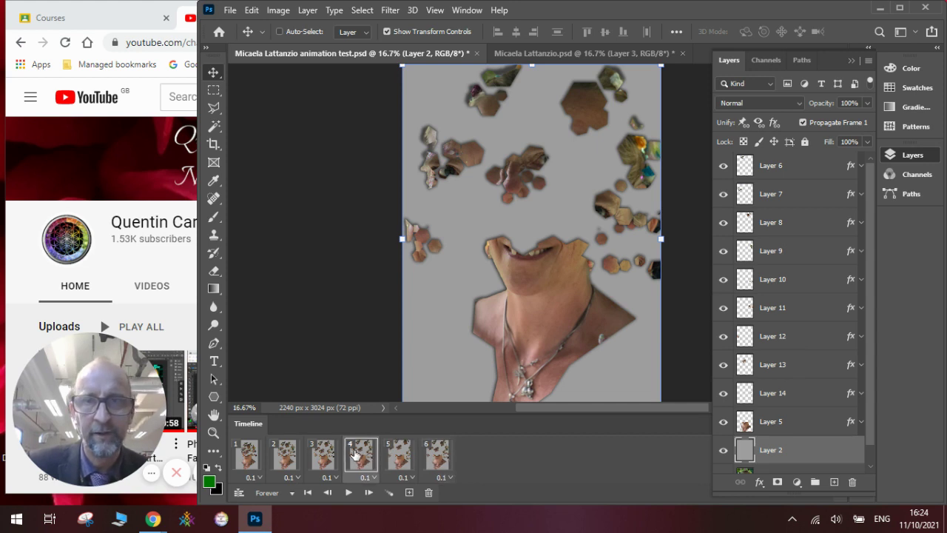
pyautogui.click(400, 458)
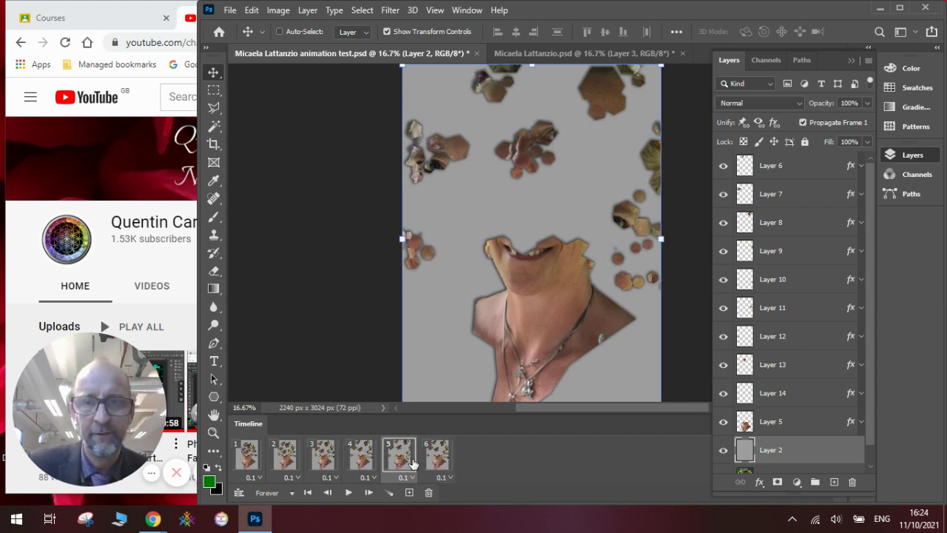
pyautogui.click(438, 463)
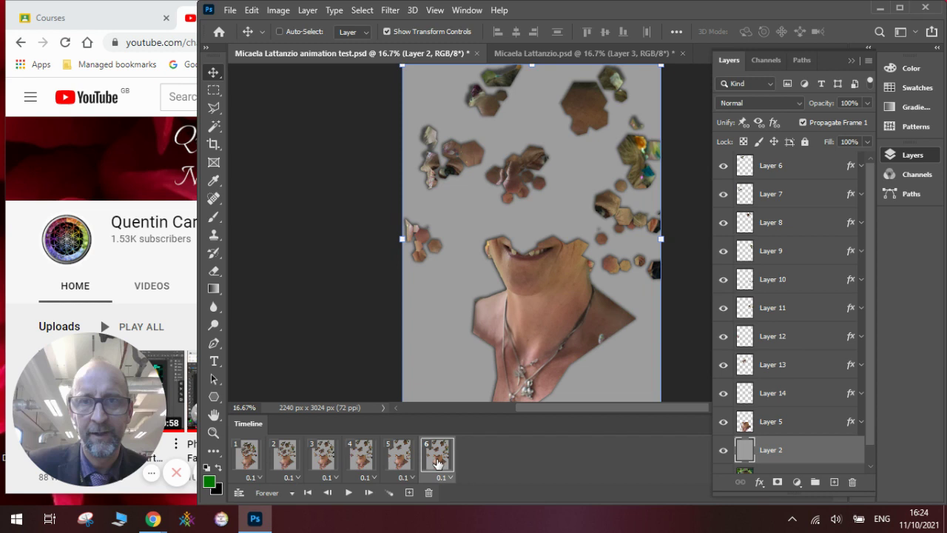
pyautogui.click(332, 460)
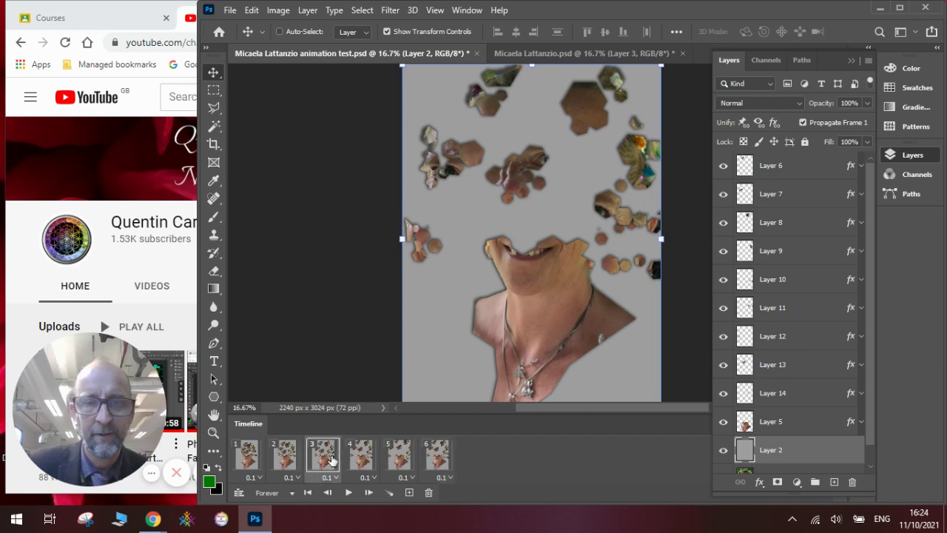
# - Duplicate frame 3 and frame 2, moving the copies to the end as frames 7 and 8
pyautogui.click(408, 493)
pyautogui.moveTo(360, 460); pyautogui.dragTo(477, 452)
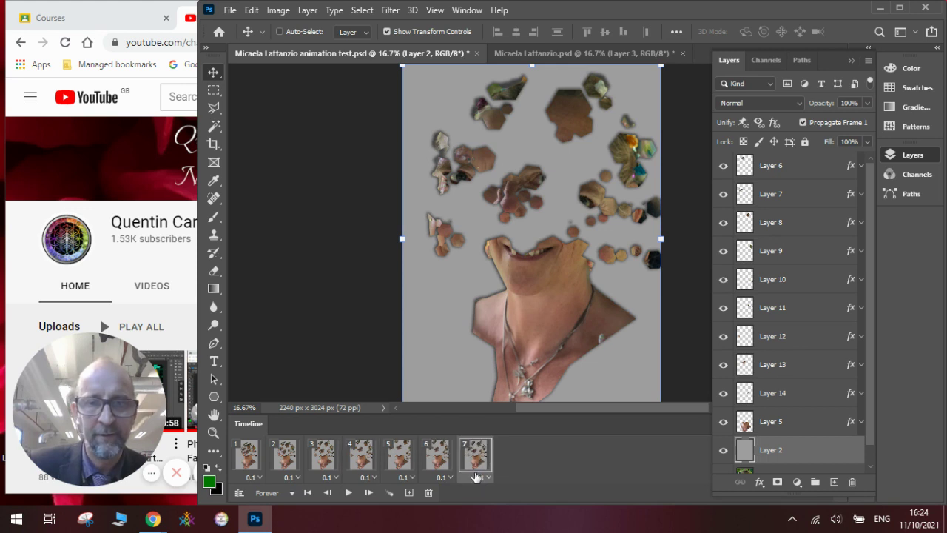
pyautogui.click(294, 460)
pyautogui.click(409, 493)
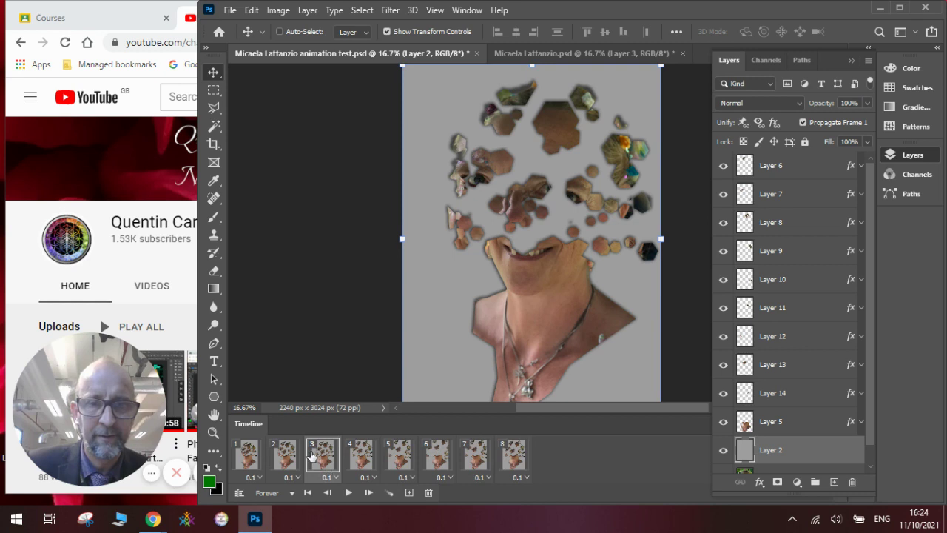
pyautogui.moveTo(311, 458); pyautogui.dragTo(521, 466)
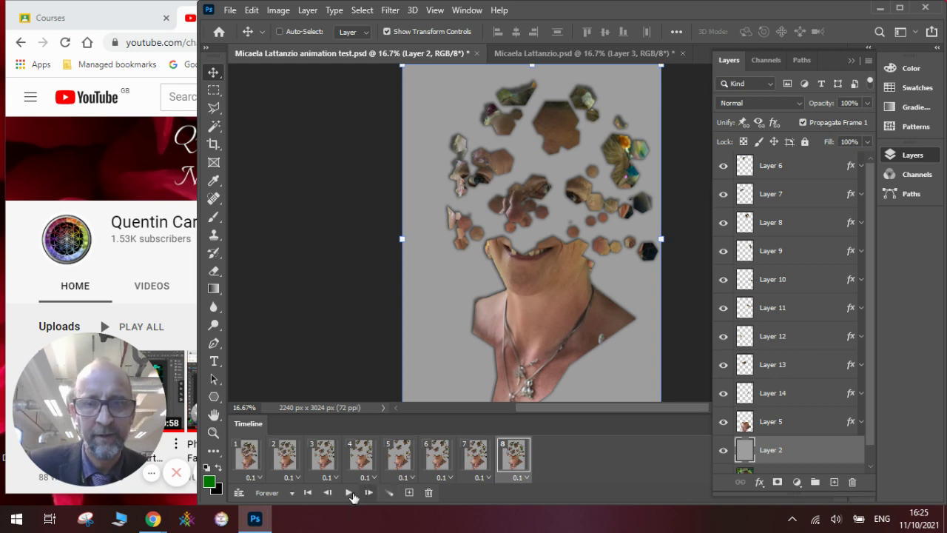
pyautogui.click(252, 460)
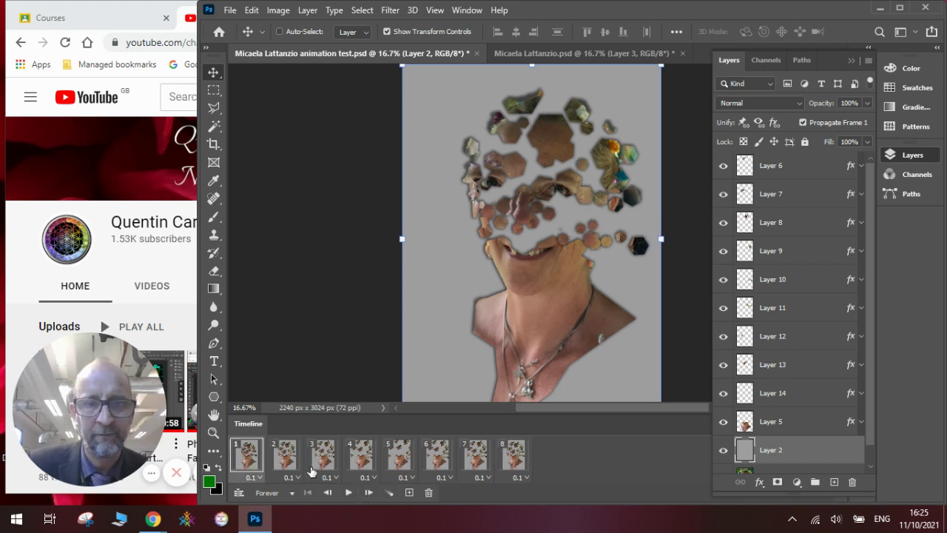
pyautogui.click(348, 493)
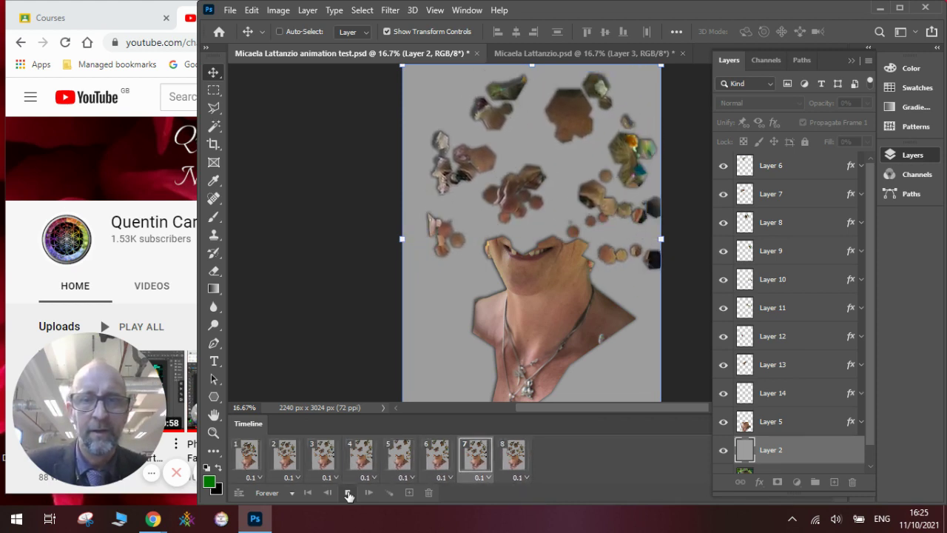
pyautogui.click(348, 493)
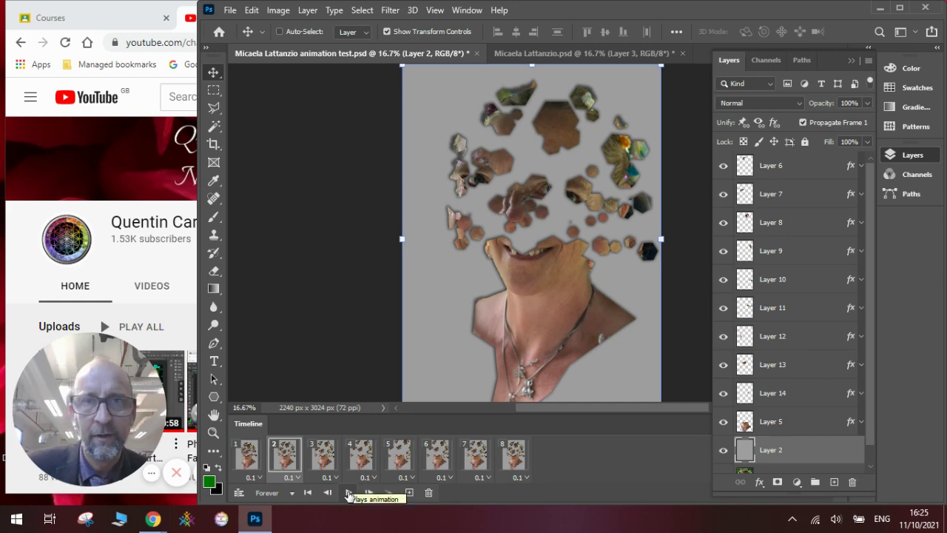
pyautogui.click(230, 11)
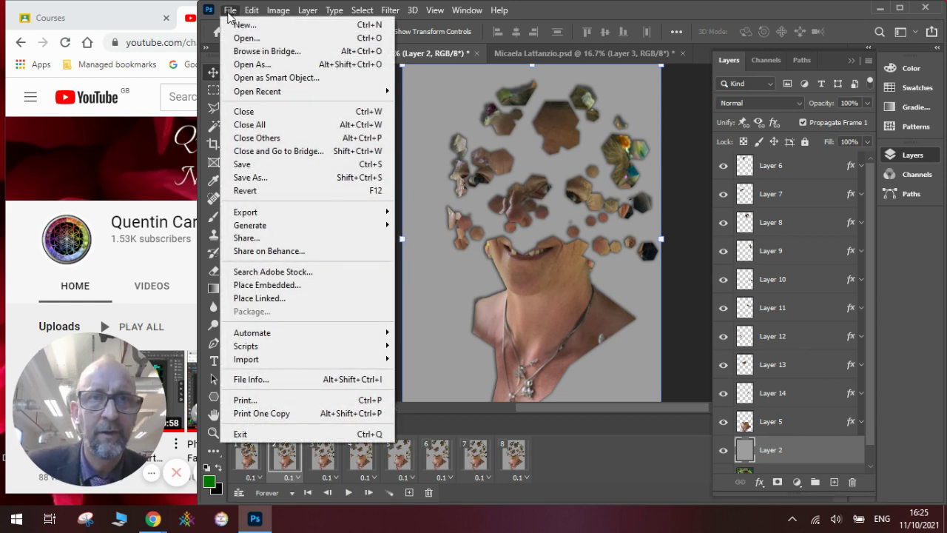
pyautogui.click(244, 38)
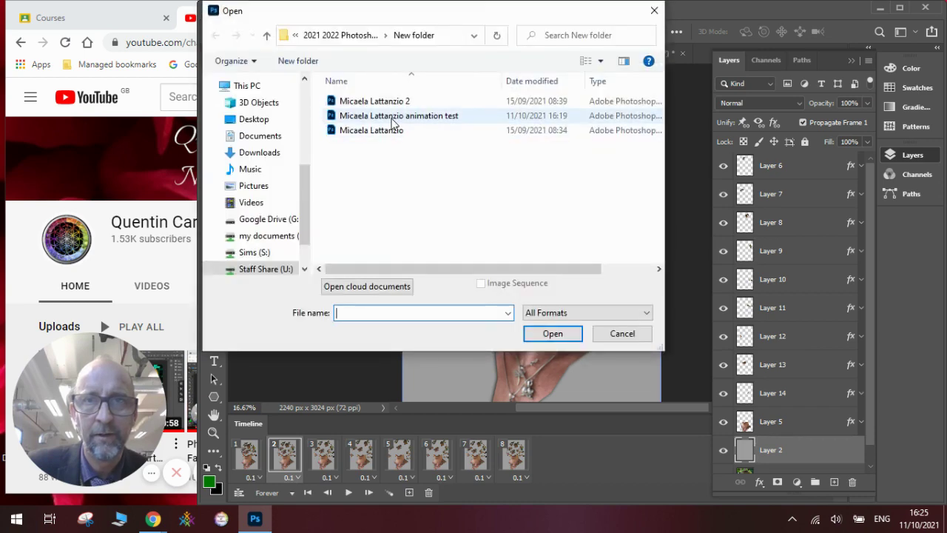
pyautogui.click(392, 118)
pyautogui.click(556, 333)
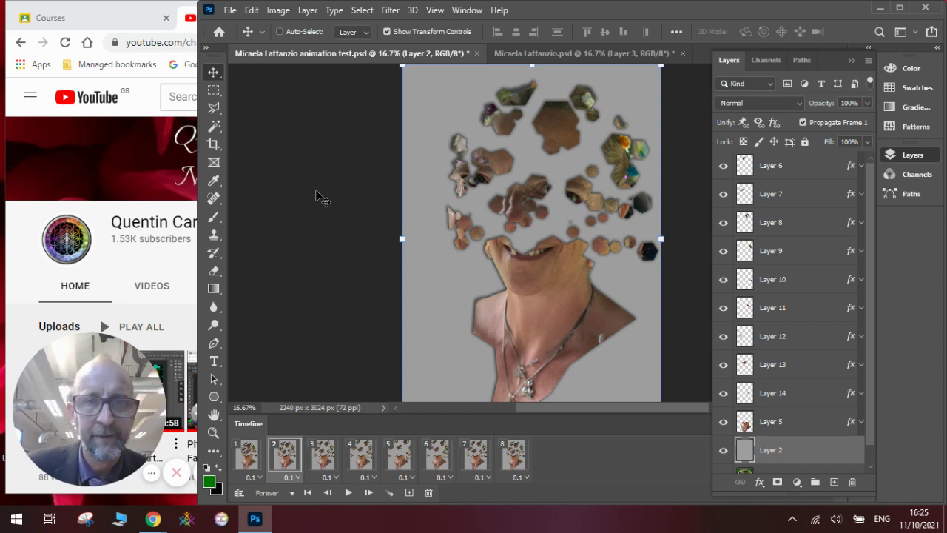
pyautogui.click(177, 255)
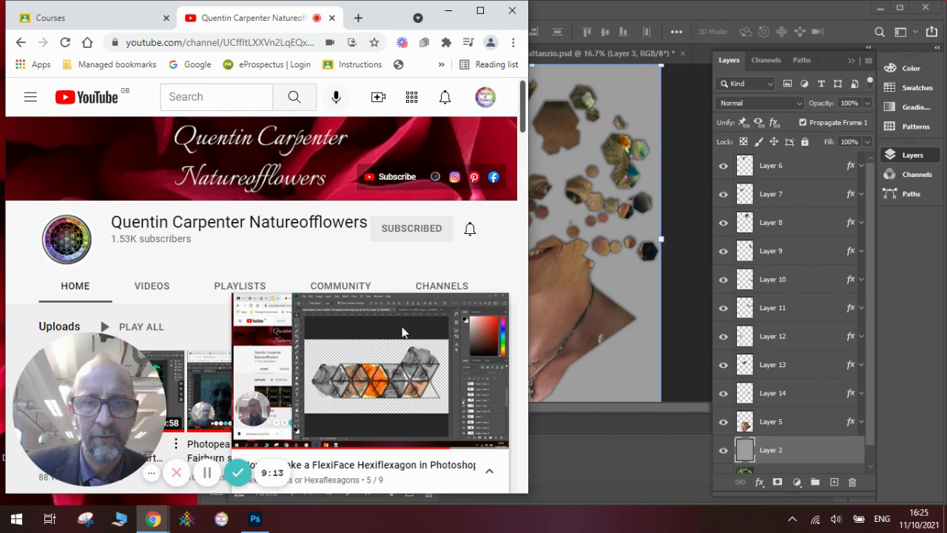
pyautogui.moveTo(372, 374)
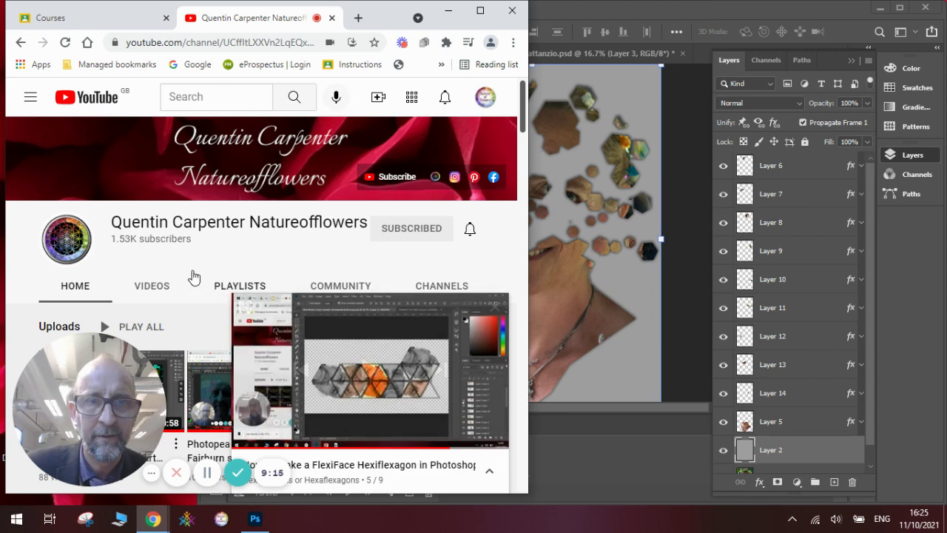
pyautogui.scroll(-2, 526, 111)
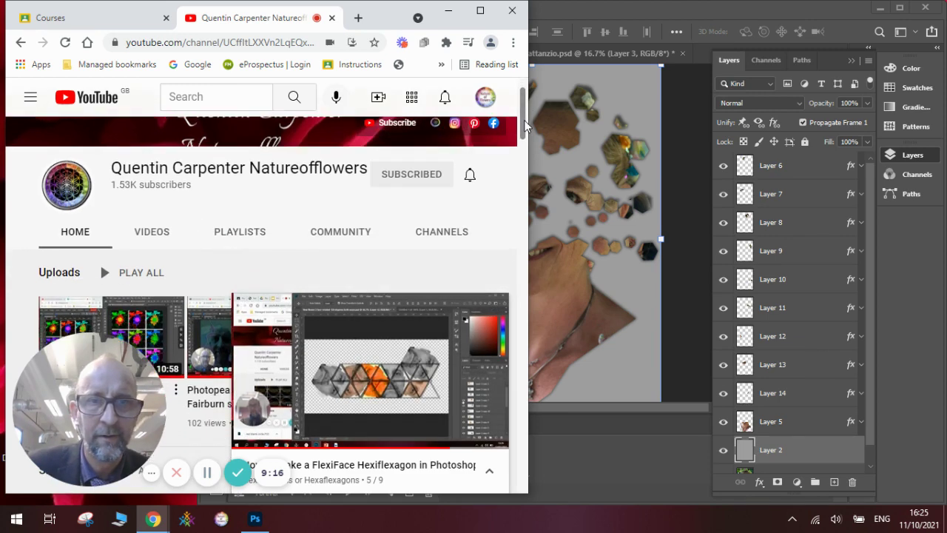
pyautogui.click(482, 198)
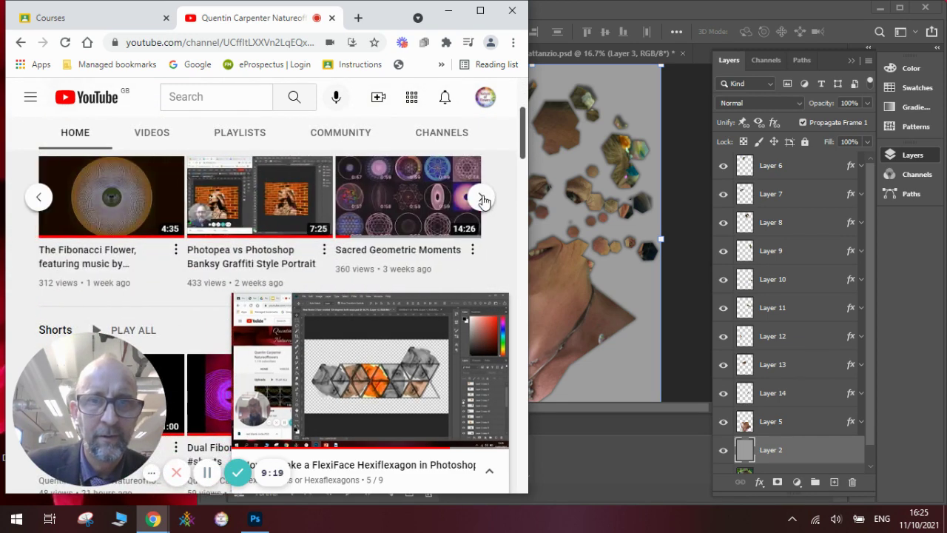
pyautogui.click(481, 198)
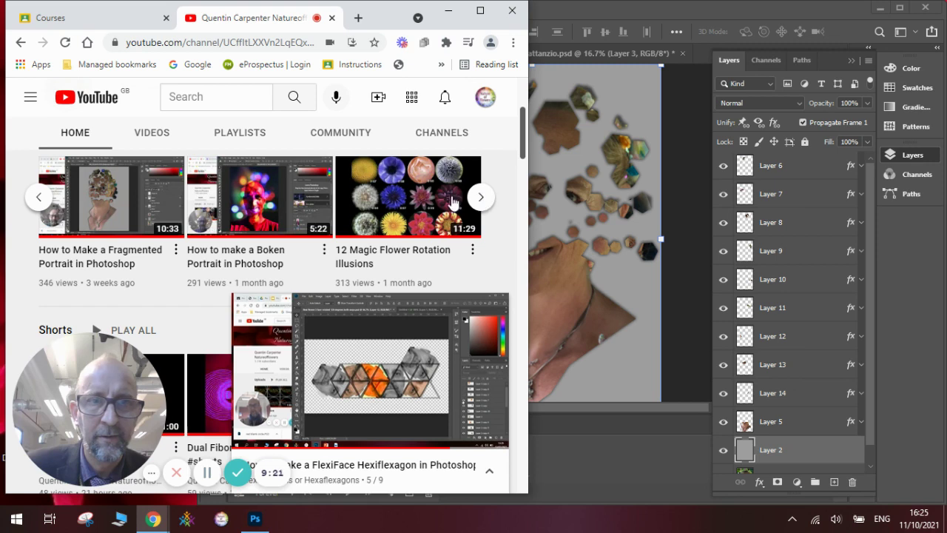
pyautogui.moveTo(148, 204)
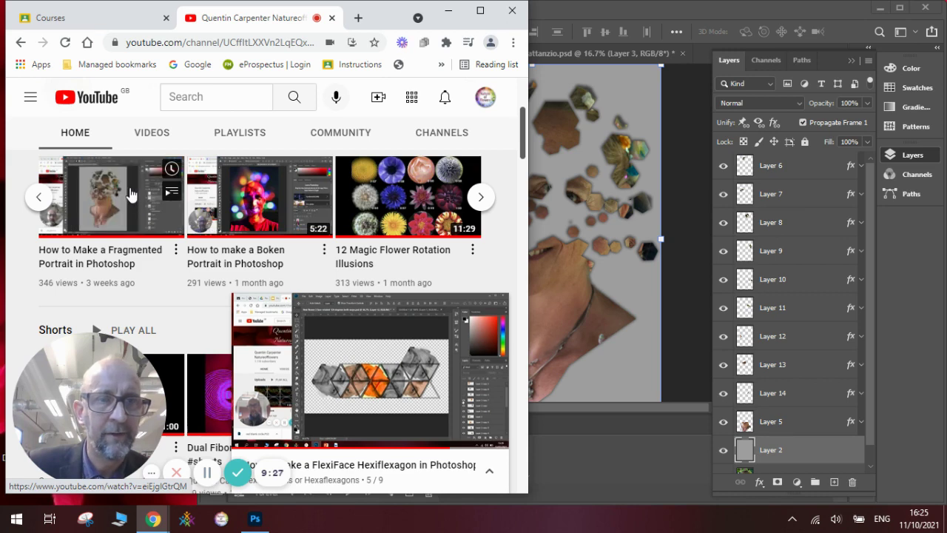
pyautogui.click(38, 196)
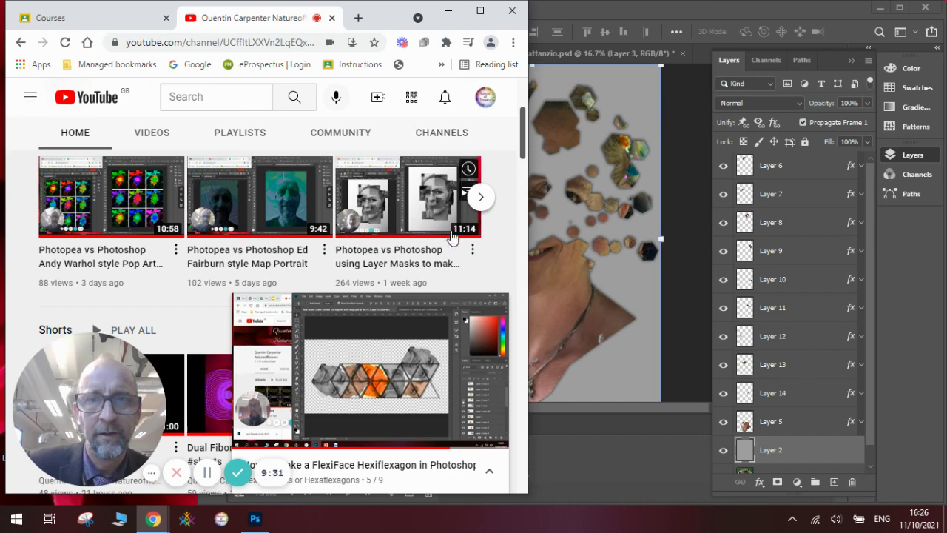
pyautogui.moveTo(521, 145); pyautogui.dragTo(538, 93)
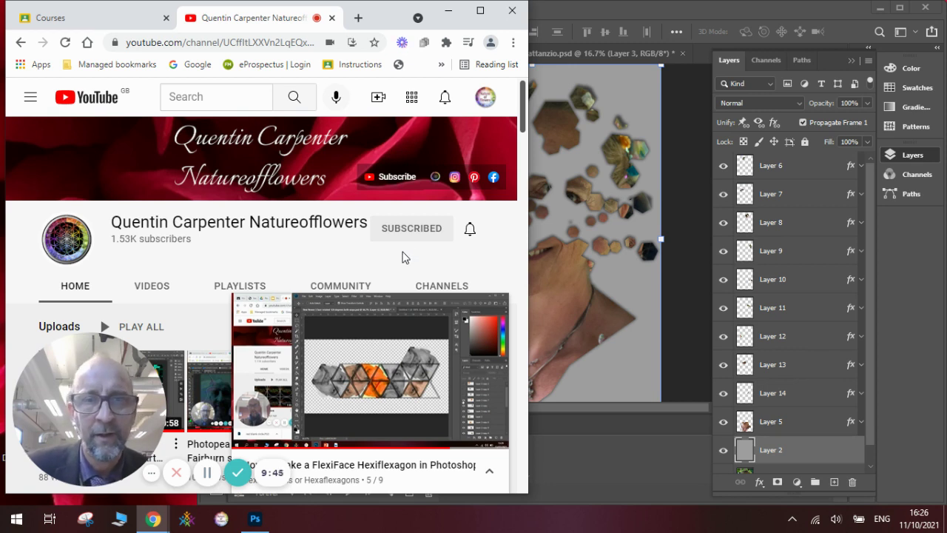
pyautogui.click(672, 249)
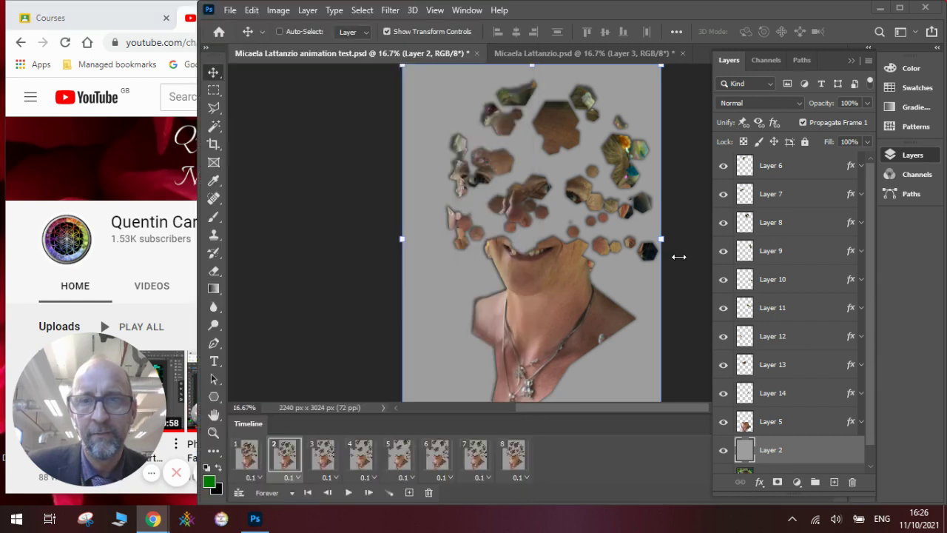
pyautogui.click(346, 491)
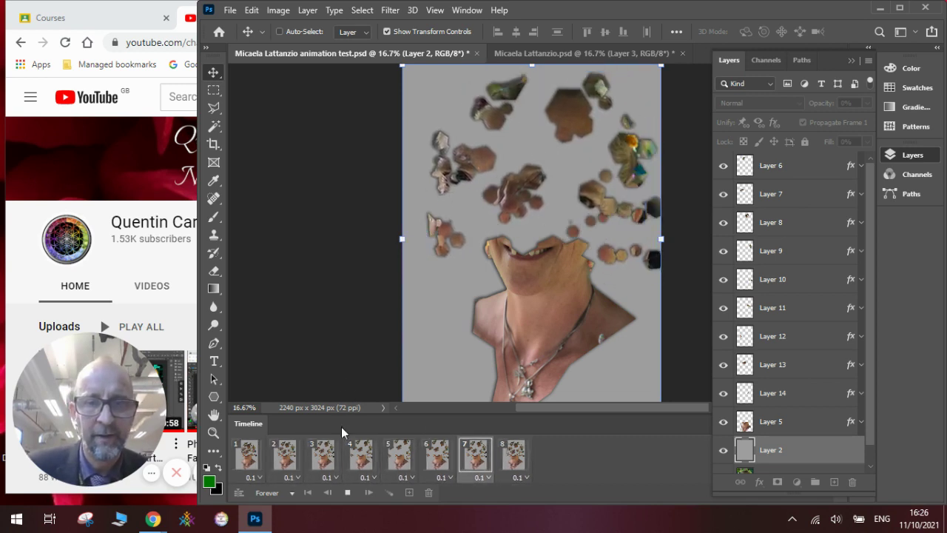
pyautogui.click(347, 492)
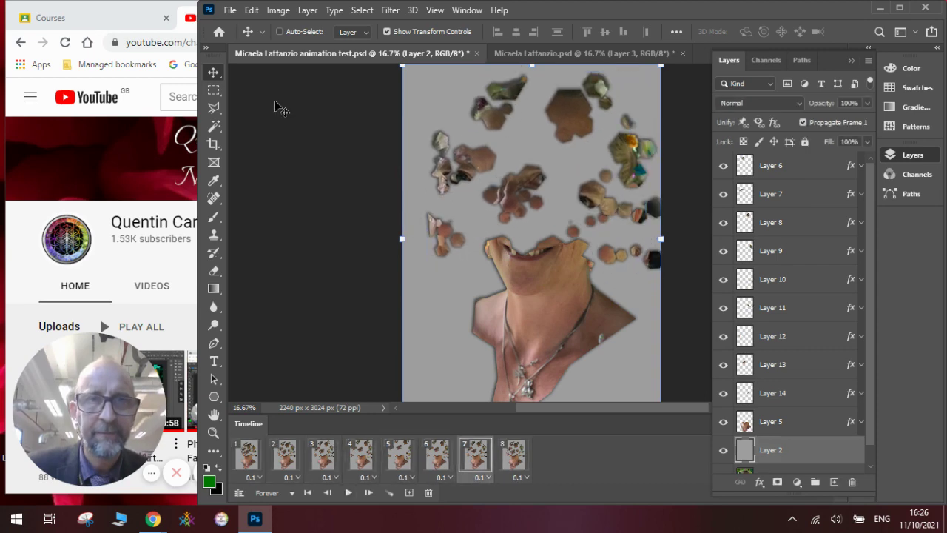
# - Open File > Export > Export As and set the format to GIF (2240 × 3024 px)
pyautogui.click(231, 10)
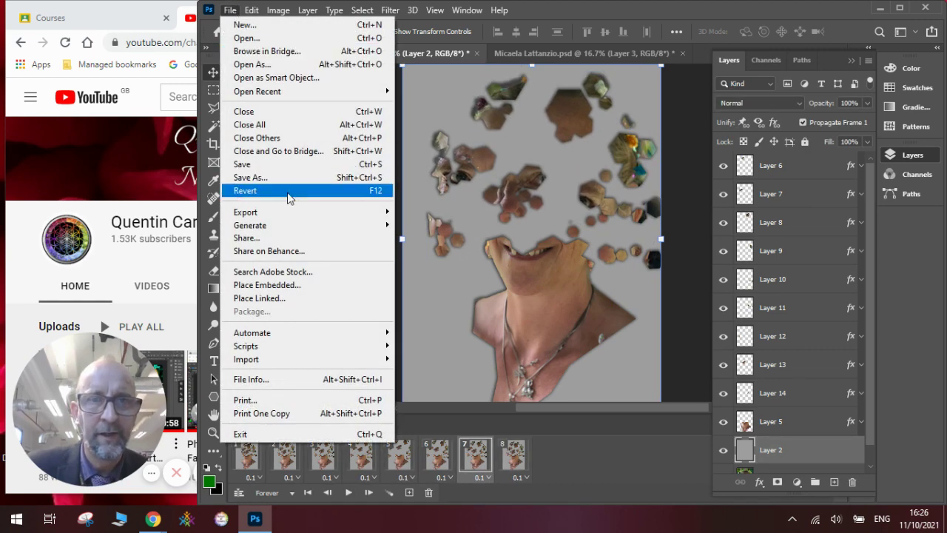
pyautogui.moveTo(294, 215)
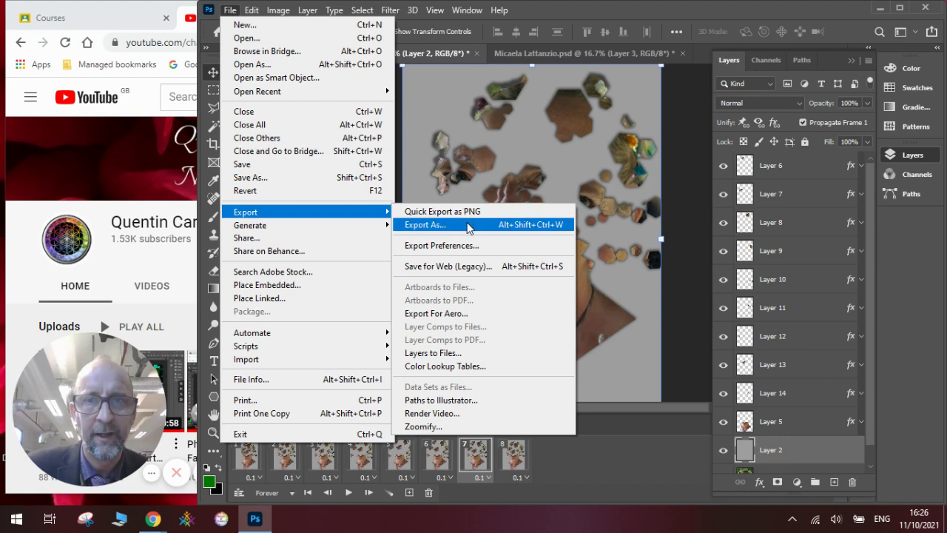
pyautogui.click(472, 224)
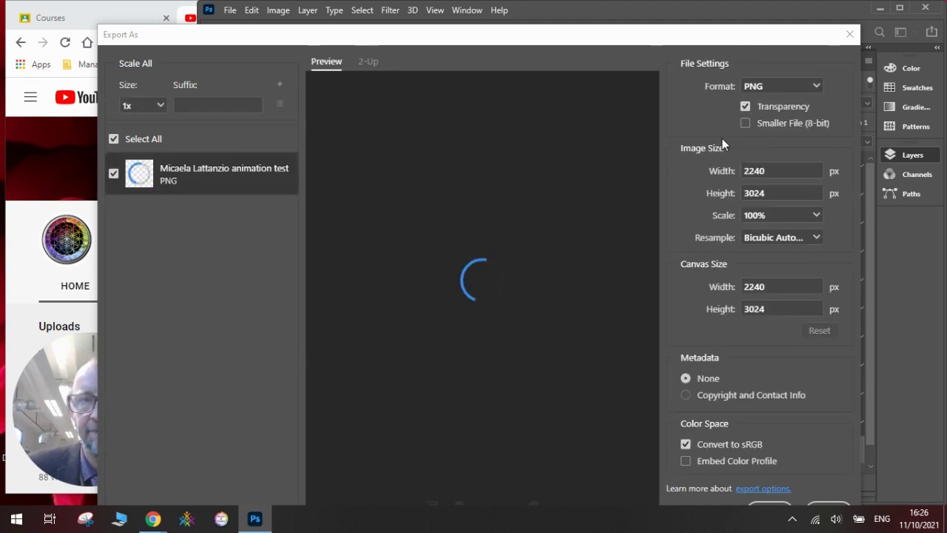
pyautogui.click(782, 89)
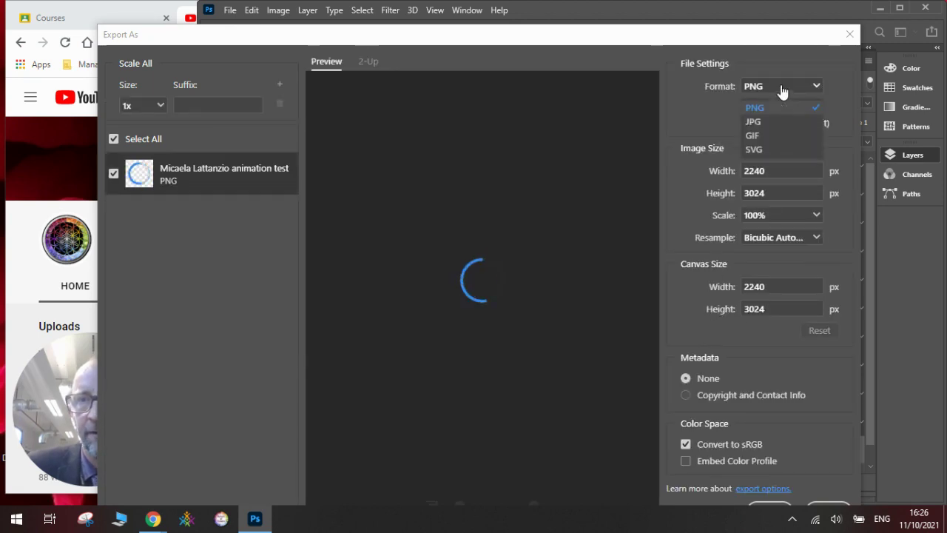
pyautogui.click(774, 133)
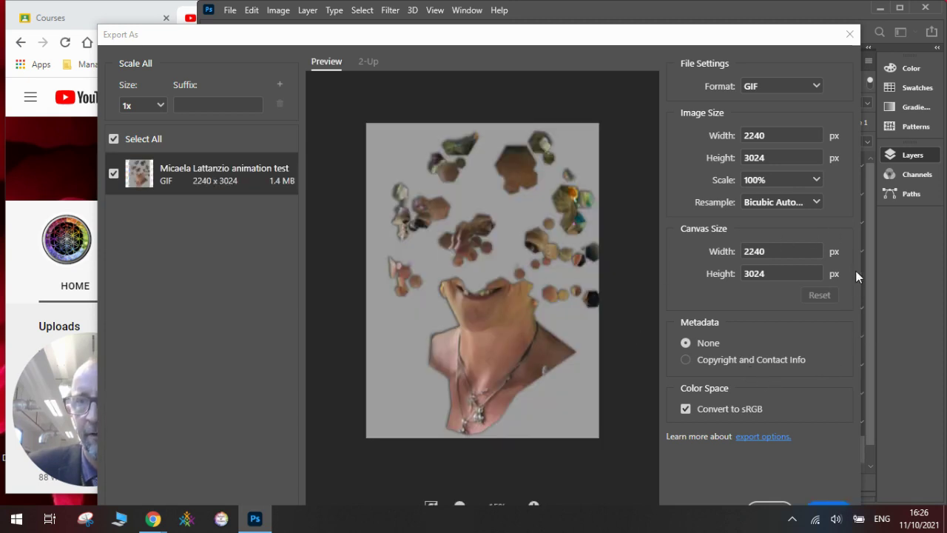
# - Close the Export As dialog without exporting and bring the YouTube channel page forward
pyautogui.click(852, 37)
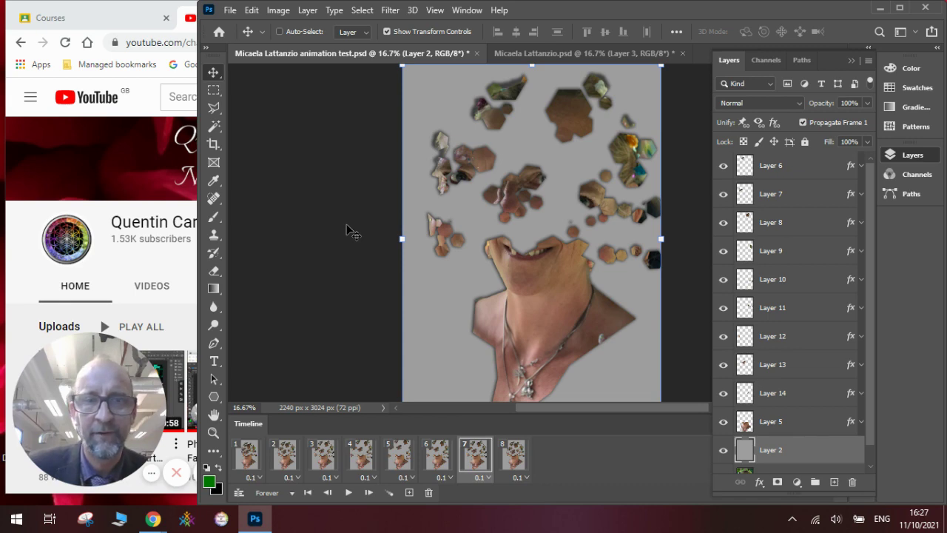
pyautogui.click(173, 268)
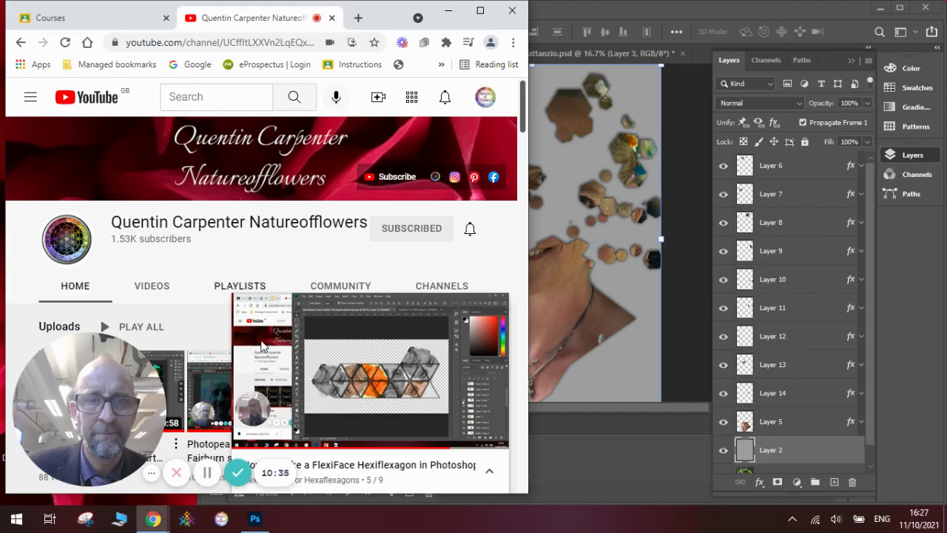